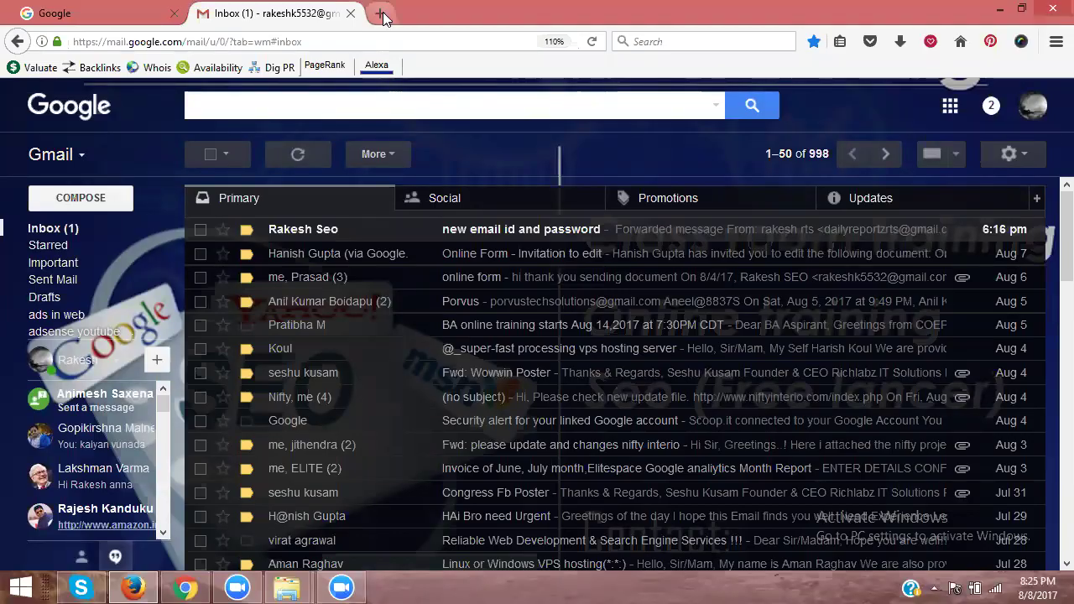
Switch to the Google search tab and close the Blogger tab.
{"action": "double_click", "coordinate": [380, 16]}
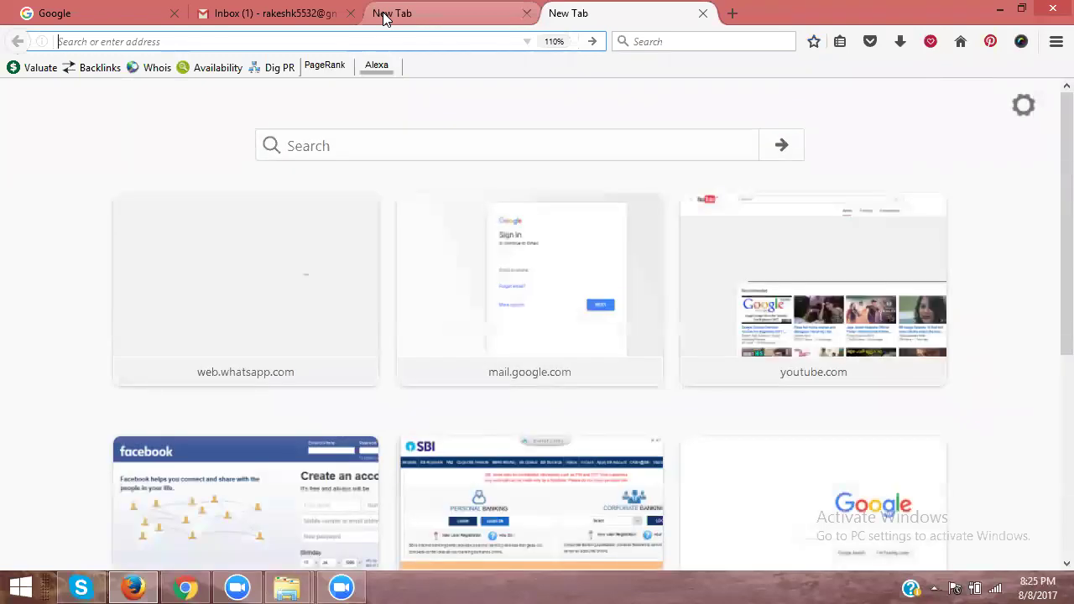
{"action": "left_click", "coordinate": [185, 587]}
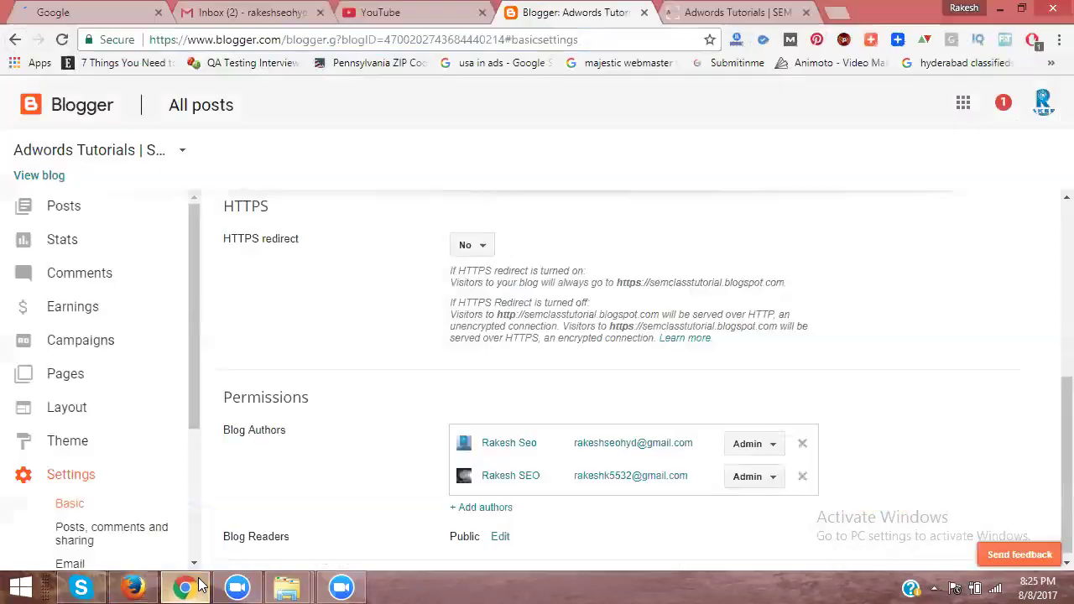
{"action": "left_click", "coordinate": [83, 10]}
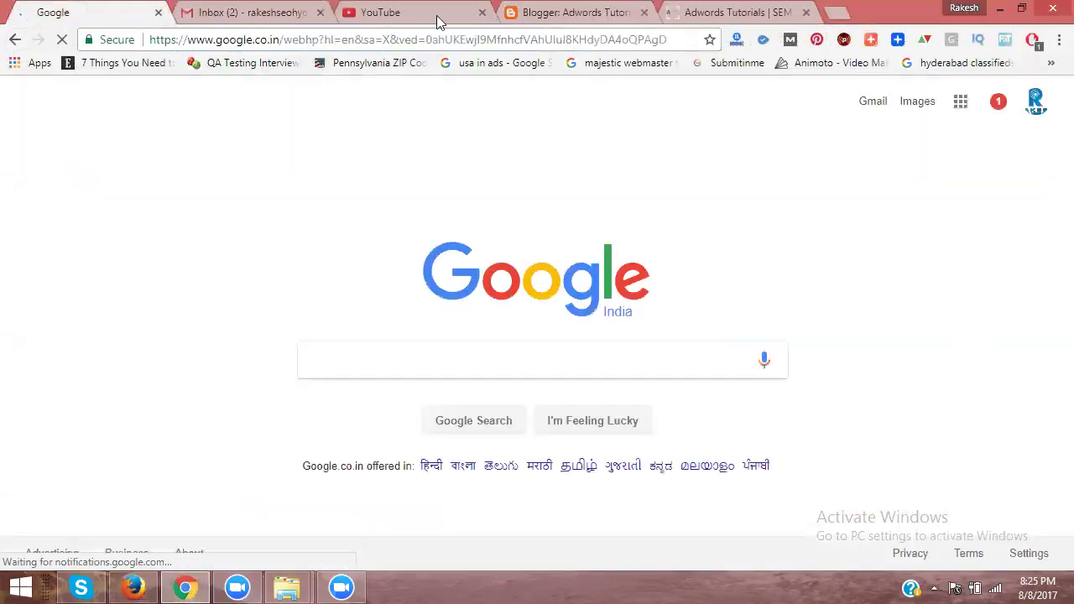
{"action": "right_click", "coordinate": [526, 15]}
{"action": "left_click", "coordinate": [565, 141]}
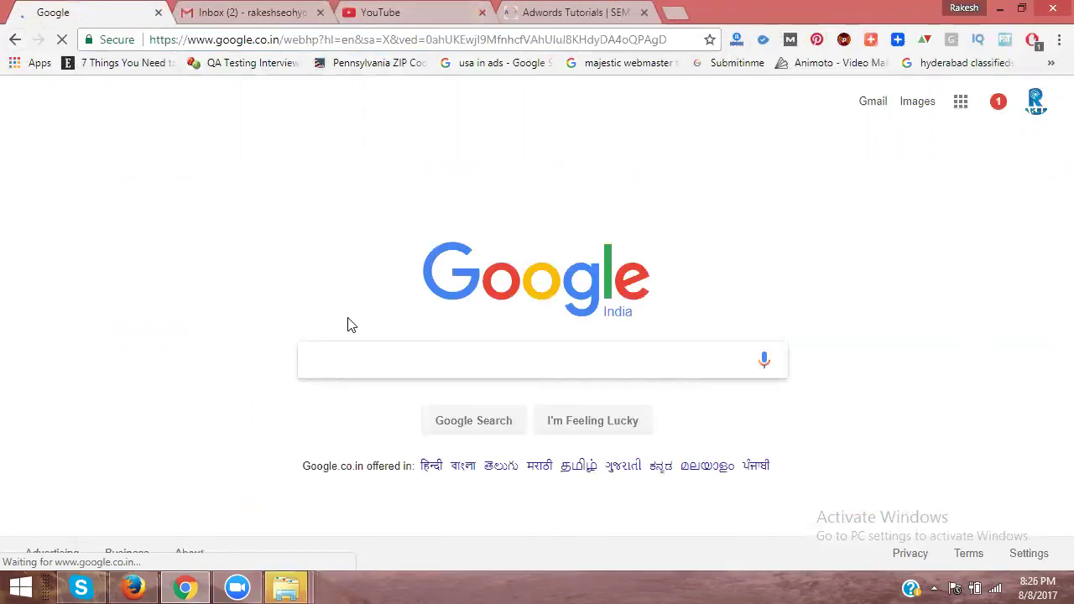
Search Google for 'develoment console' and accept the 'developer console' correction.
{"action": "type", "text": "develoment "}
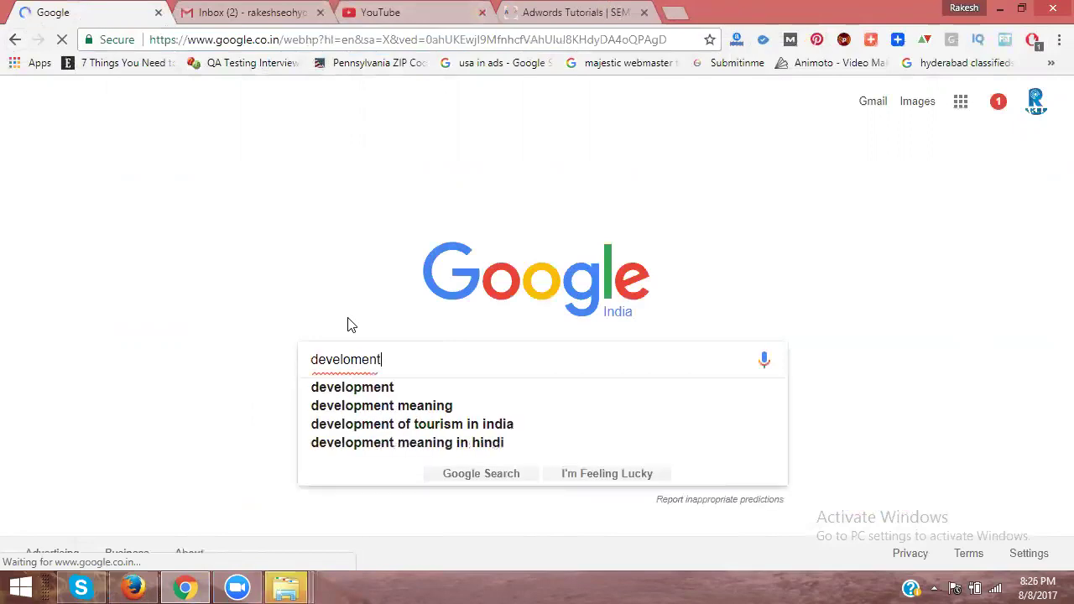
{"action": "type", "text": "con"}
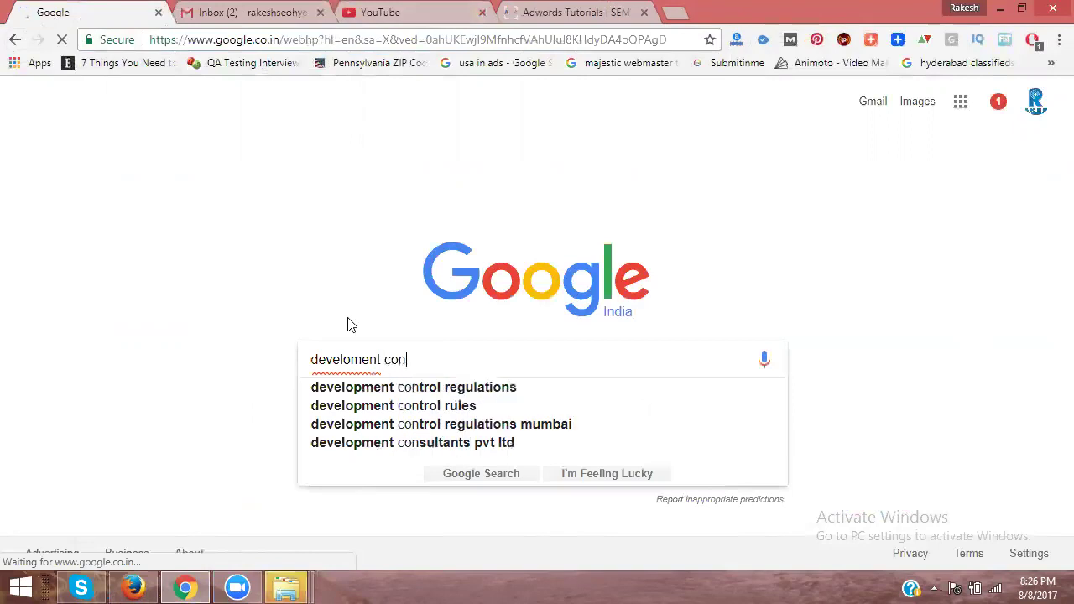
{"action": "type", "text": "sole"}
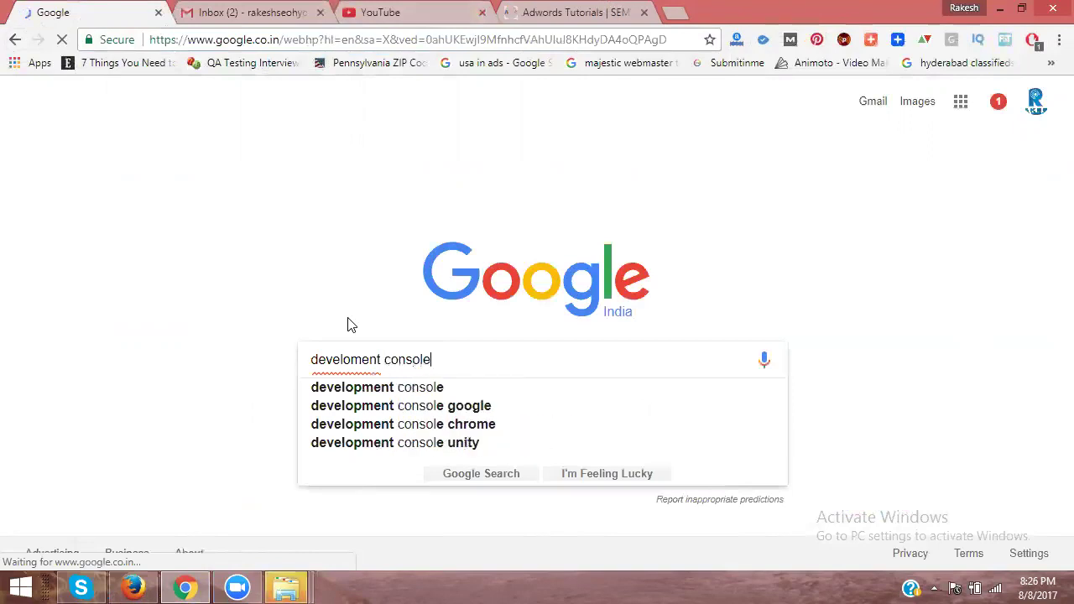
{"action": "key", "text": "Return"}
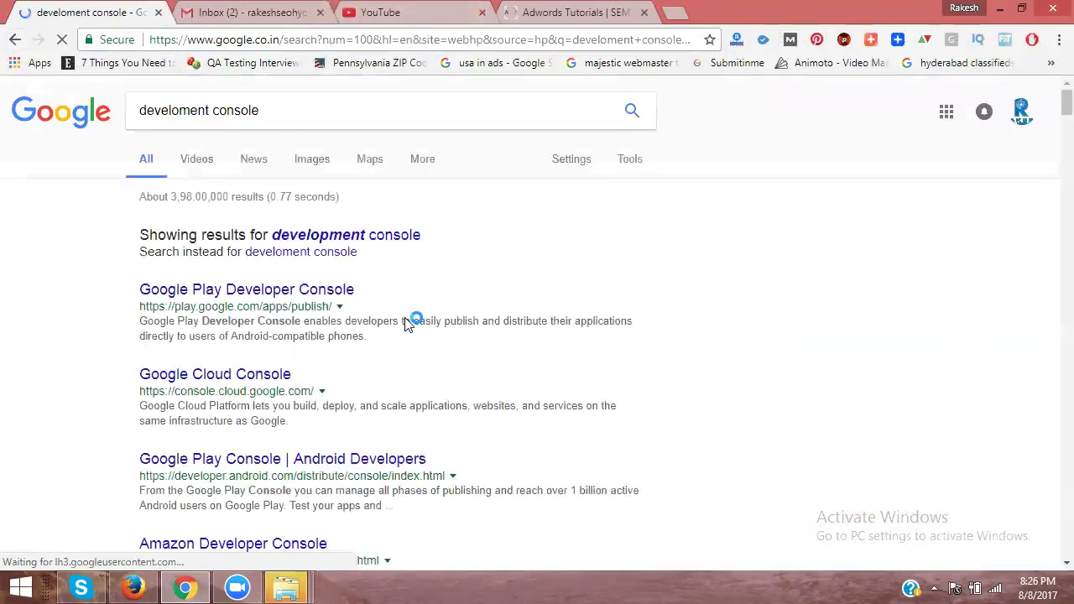
{"action": "left_click", "coordinate": [374, 243]}
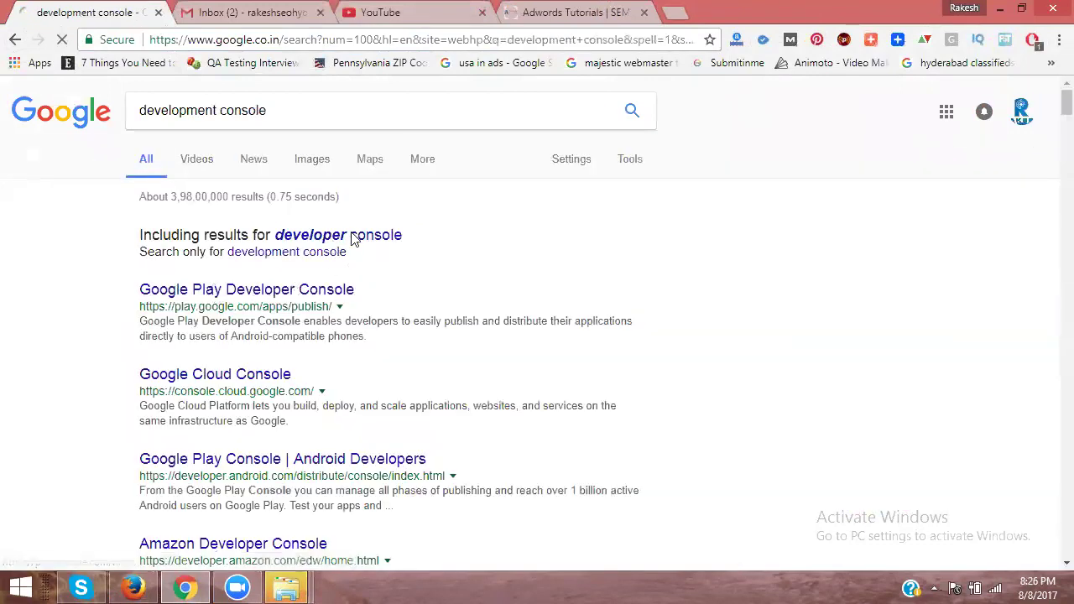
{"action": "left_click", "coordinate": [351, 243]}
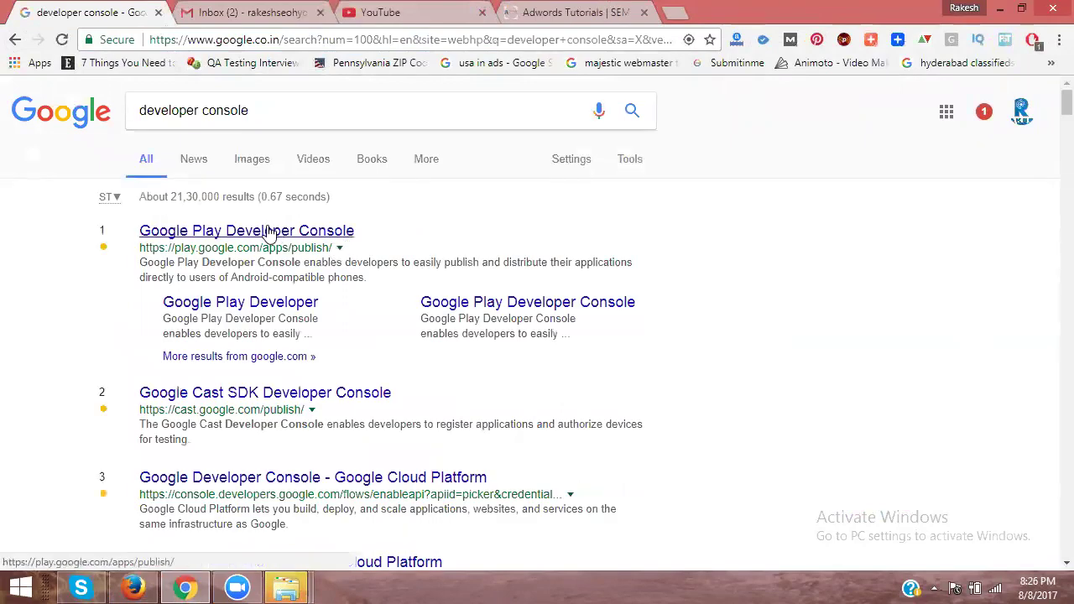
Open the Play Developer Console result in a new tab and look over the signup page.
{"action": "right_click", "coordinate": [268, 233]}
{"action": "left_click", "coordinate": [290, 244]}
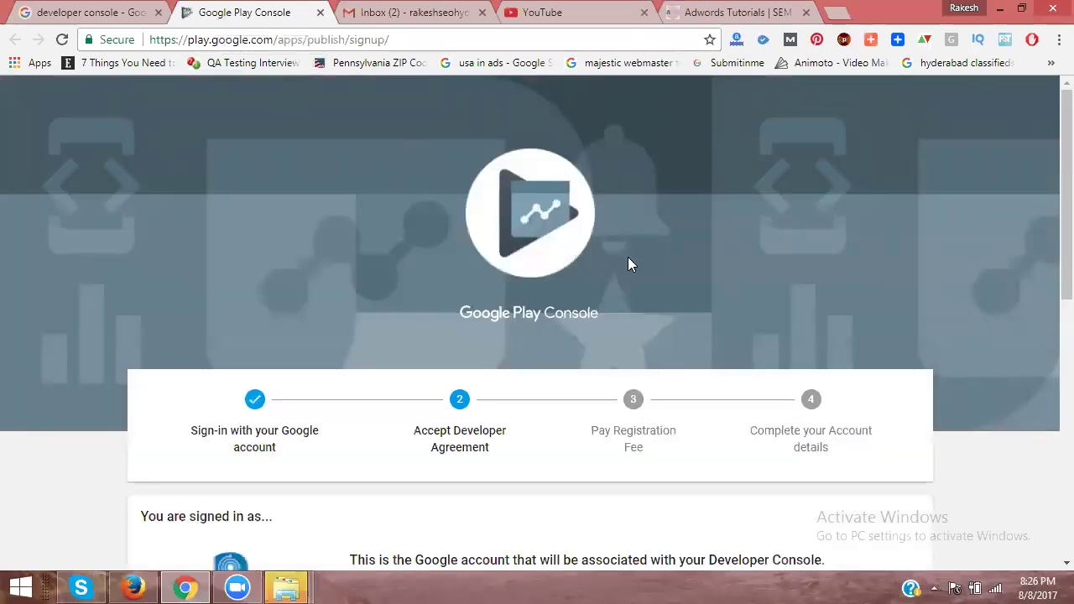
{"action": "scroll", "coordinate": [630, 261], "scroll_direction": "down", "scroll_amount": 6}
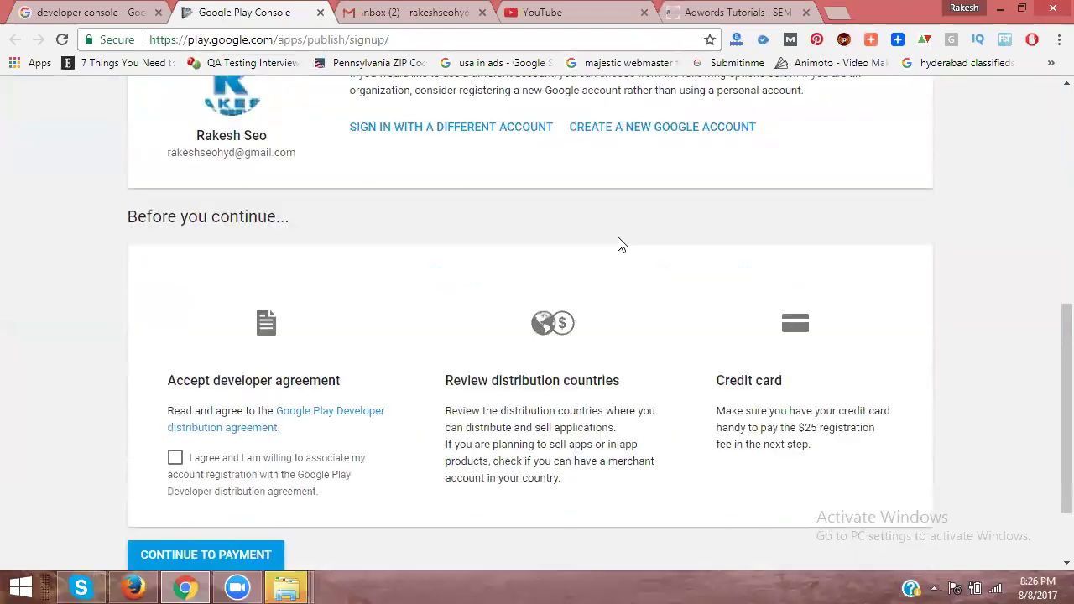
{"action": "scroll", "coordinate": [553, 247], "scroll_direction": "up", "scroll_amount": 2}
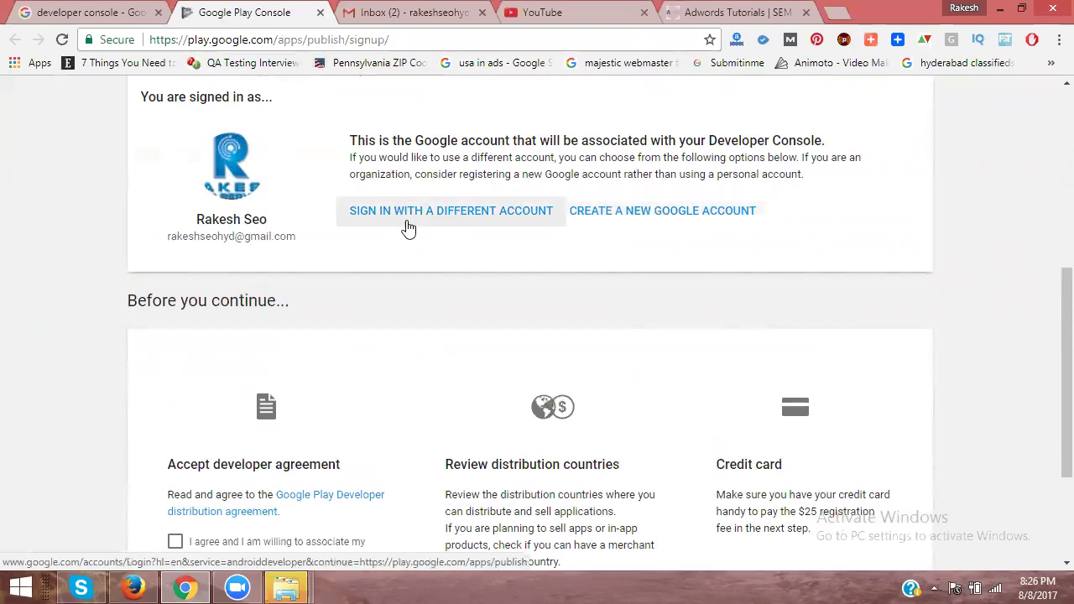
{"action": "scroll", "coordinate": [529, 218], "scroll_direction": "down", "scroll_amount": 1}
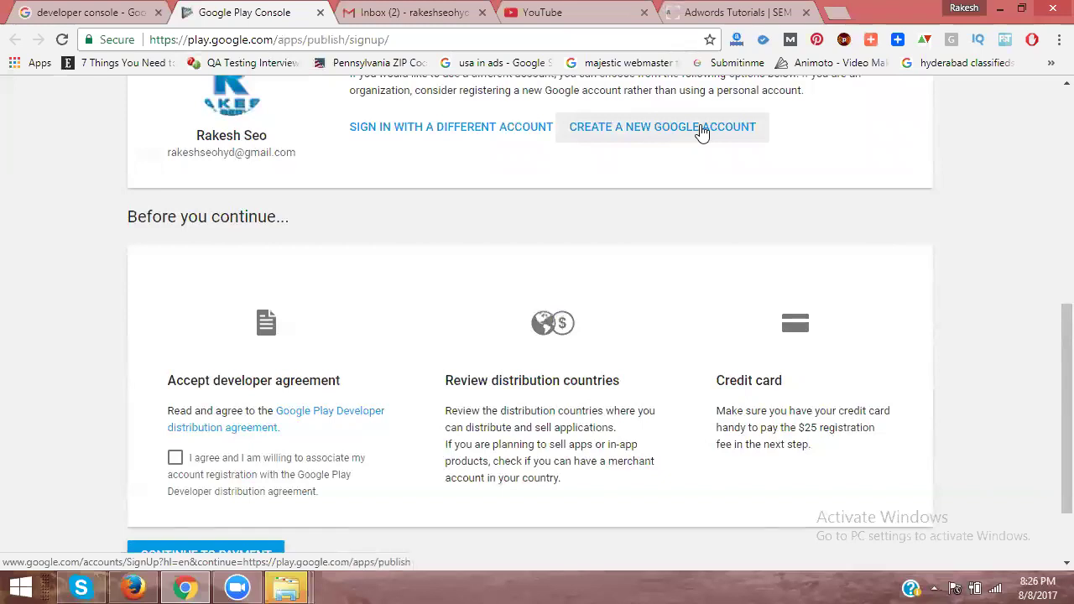
Confirm the signed-in Google account, accept the distribution agreement, and continue to payment.
{"action": "left_click", "coordinate": [96, 13]}
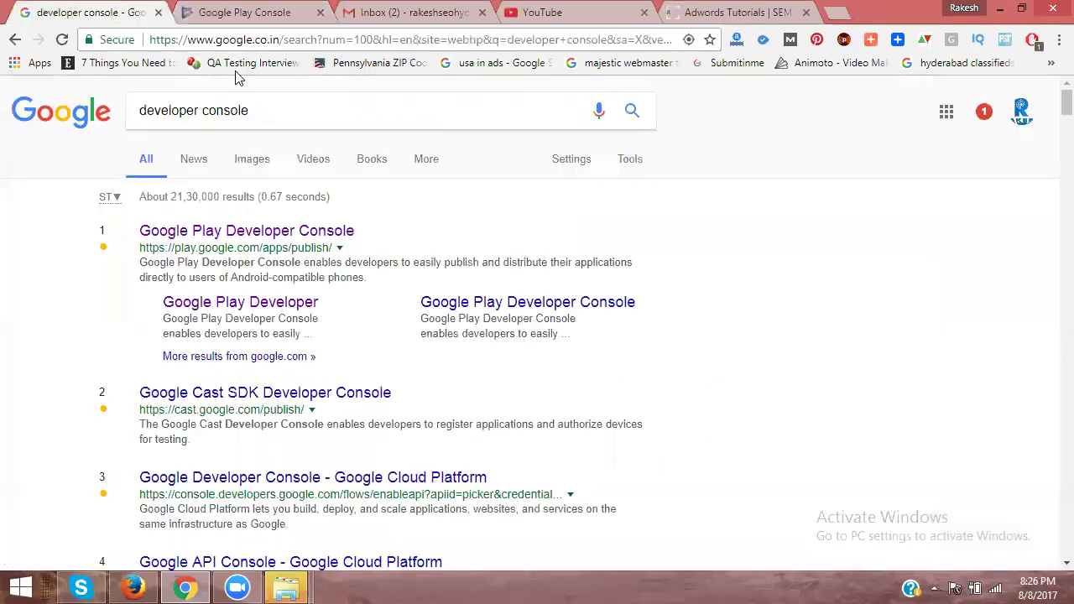
{"action": "left_click", "coordinate": [1021, 112]}
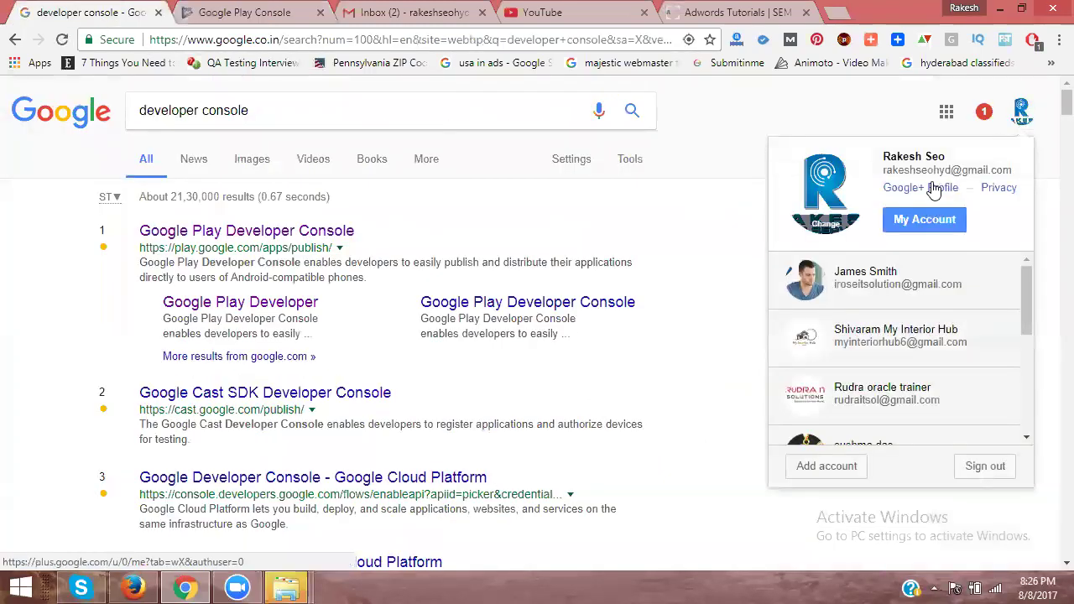
{"action": "left_click", "coordinate": [245, 13]}
{"action": "scroll", "coordinate": [209, 302], "scroll_direction": "down", "scroll_amount": 2}
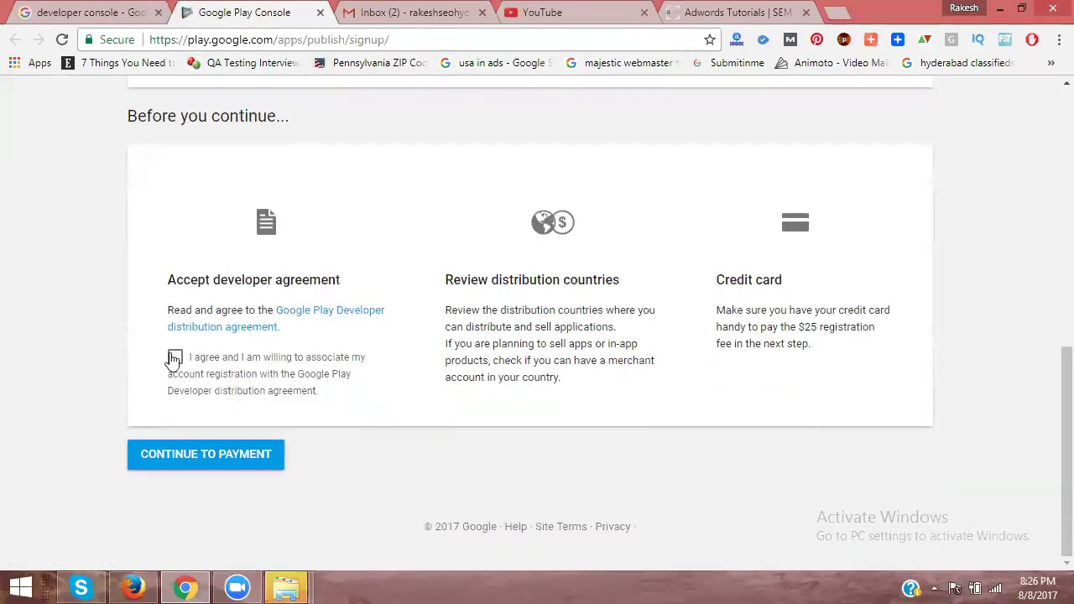
{"action": "left_click", "coordinate": [175, 357]}
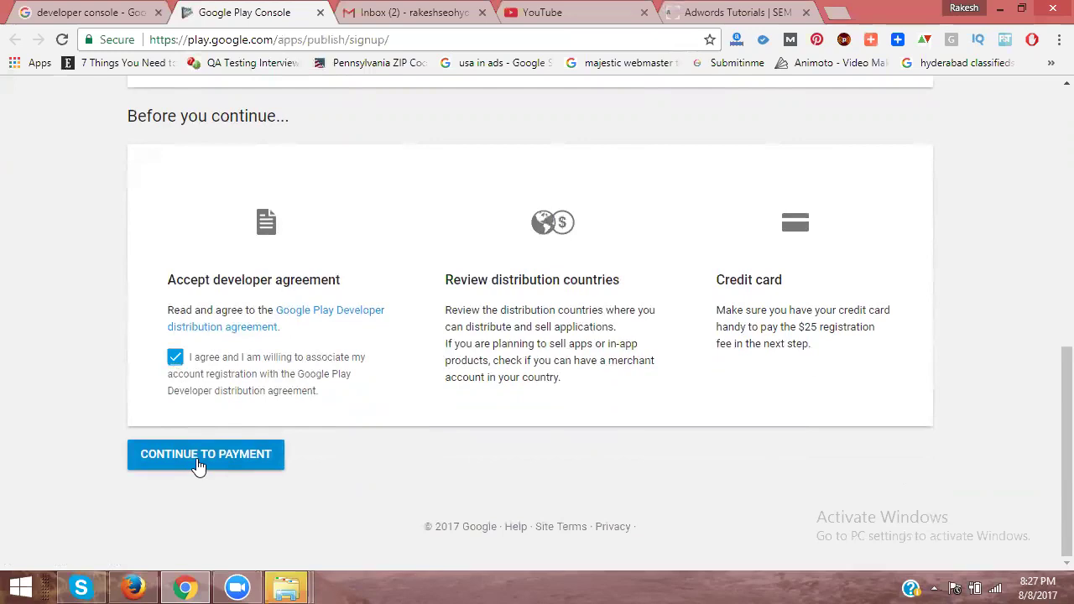
{"action": "left_click", "coordinate": [211, 460]}
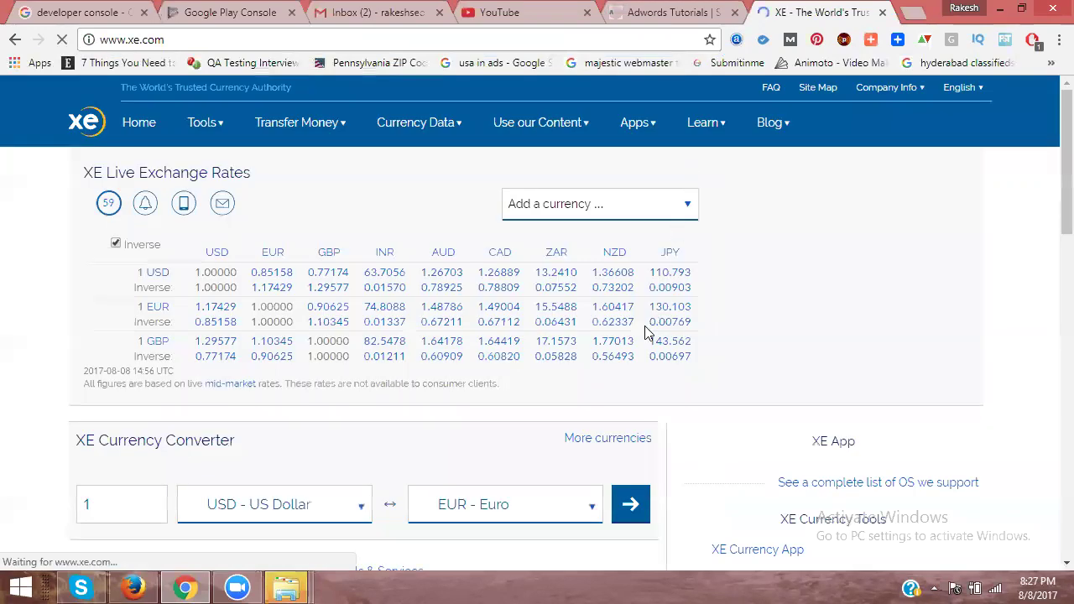
Convert US dollars to INR - Indian Rupee on XE.com, giving 1 USD = 63.7202 INR.
{"action": "scroll", "coordinate": [562, 295], "scroll_direction": "down", "scroll_amount": 3}
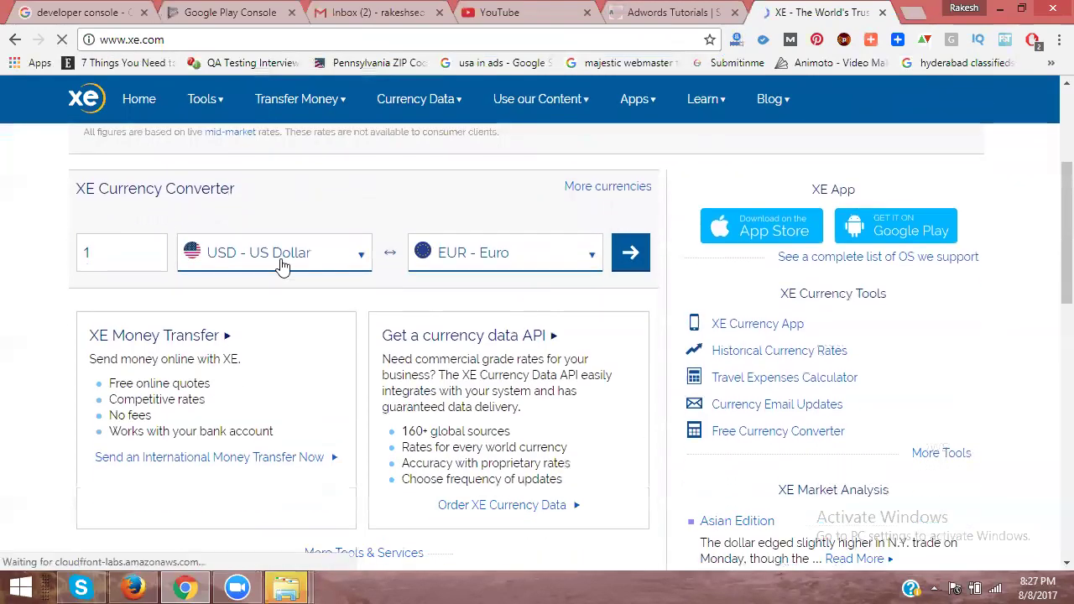
{"action": "left_click", "coordinate": [491, 256]}
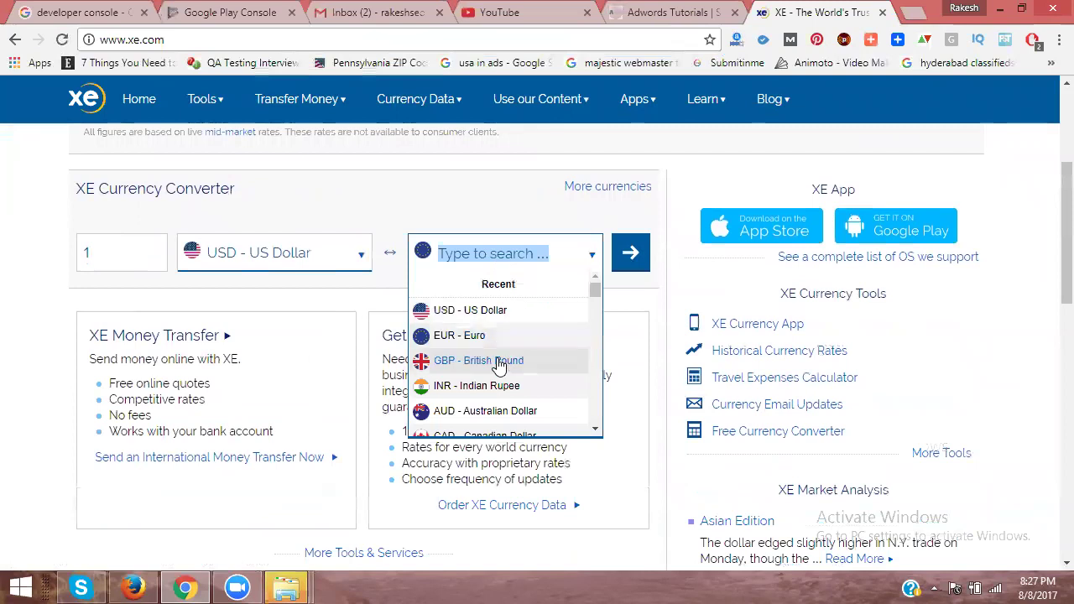
{"action": "left_click", "coordinate": [484, 388]}
{"action": "left_click", "coordinate": [632, 267]}
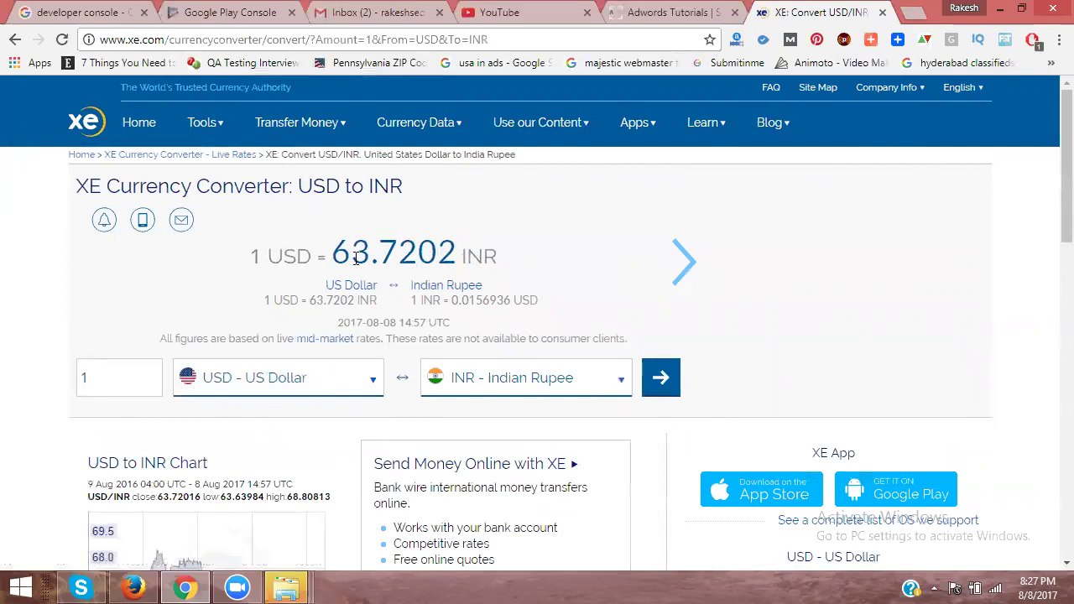
Compute 25 * 63.70 = 1592.5 in Calculator, then return to the Play Console tab.
{"action": "key", "text": "super+r"}
{"action": "key", "text": "Return"}
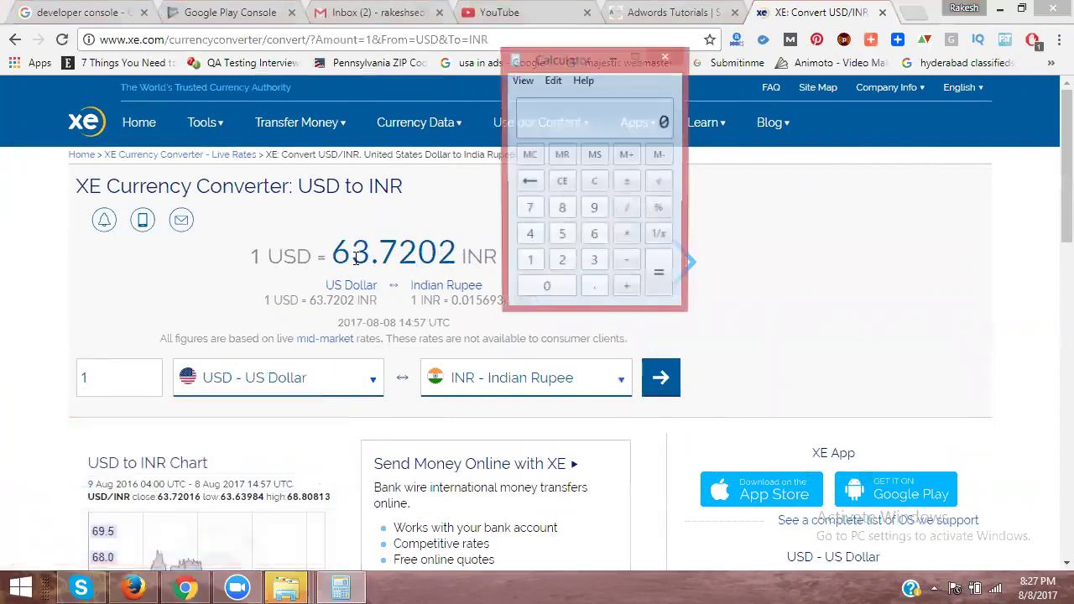
{"action": "type", "text": "25 * "}
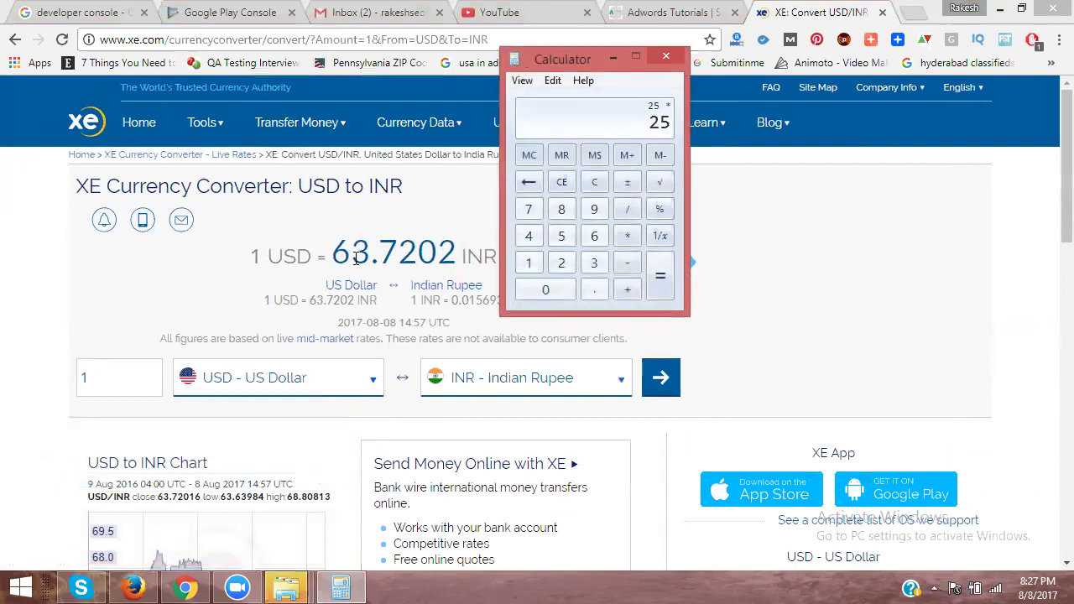
{"action": "type", "text": "63.70"}
{"action": "key", "text": "Return"}
{"action": "left_click", "coordinate": [203, 15]}
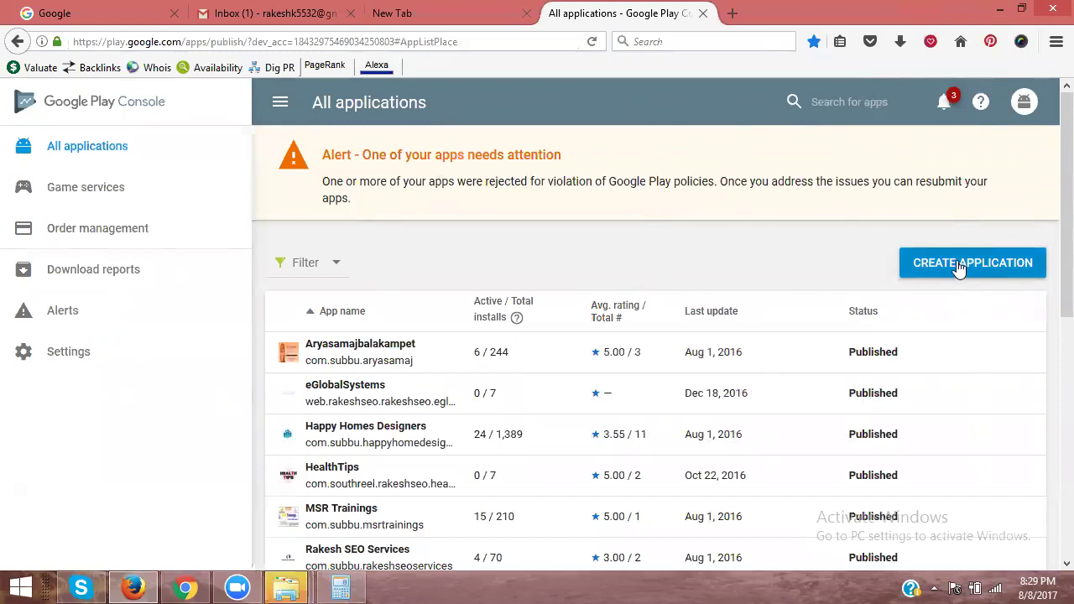
Create a new Play Console application titled 'dm training course'.
{"action": "left_click", "coordinate": [960, 267]}
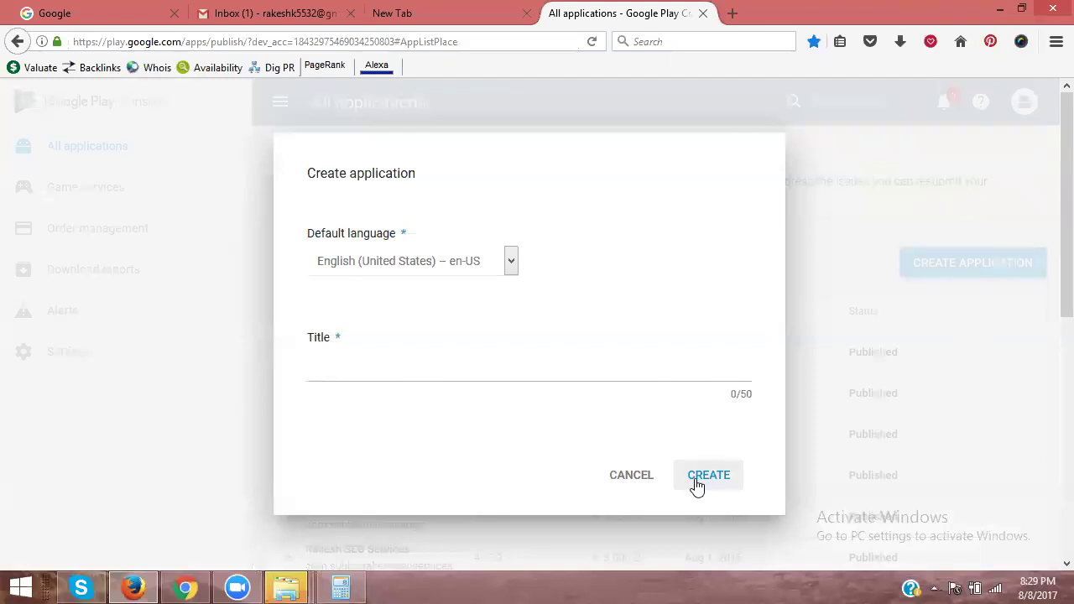
{"action": "left_click", "coordinate": [638, 495]}
{"action": "left_click", "coordinate": [906, 264]}
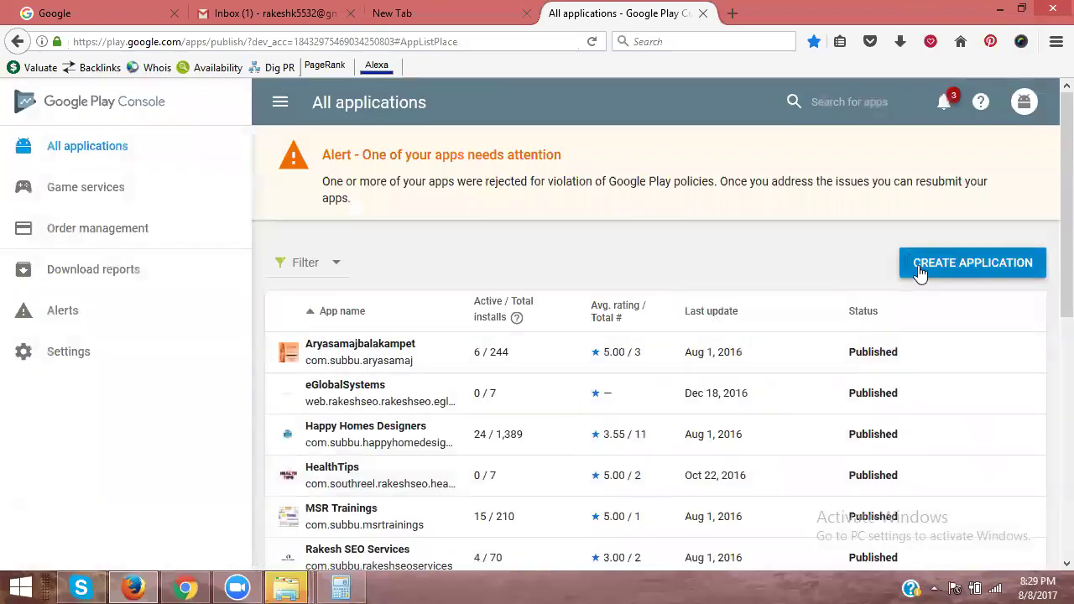
{"action": "left_click", "coordinate": [475, 367]}
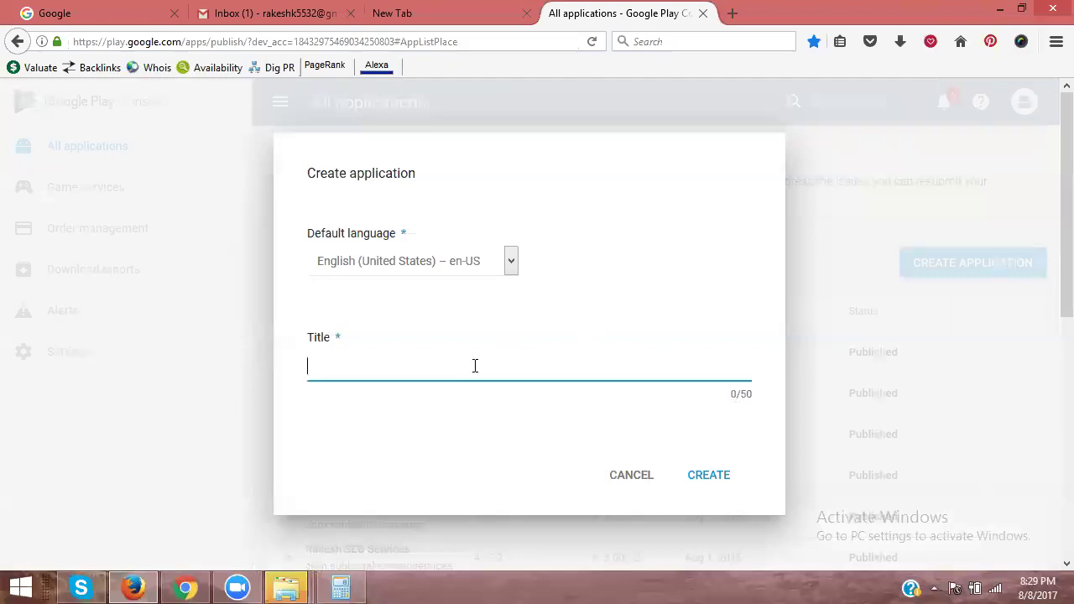
{"action": "type", "text": "dm training course"}
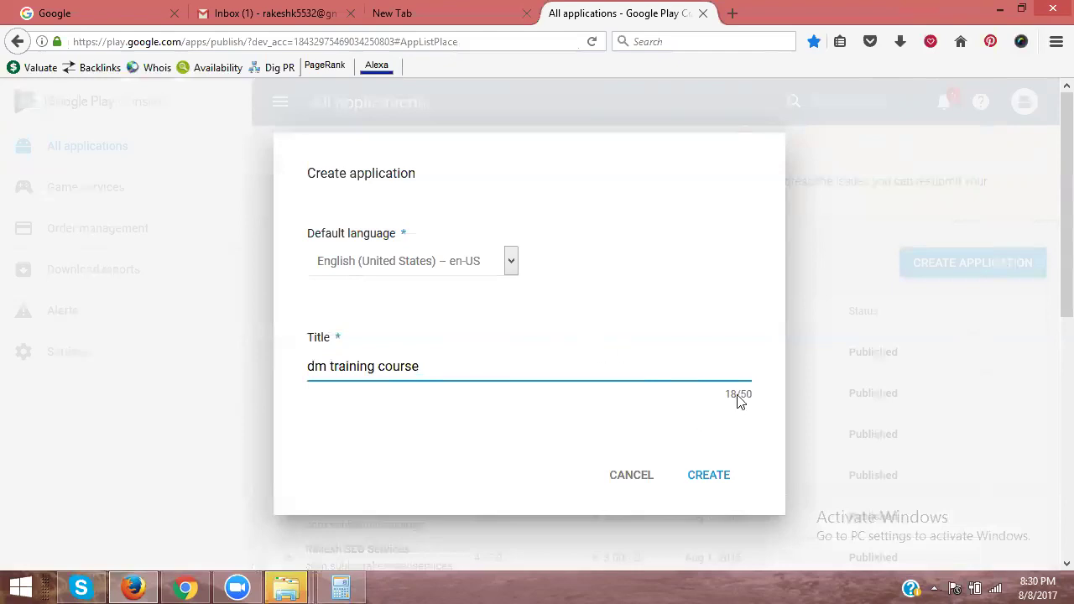
{"action": "left_click", "coordinate": [711, 476]}
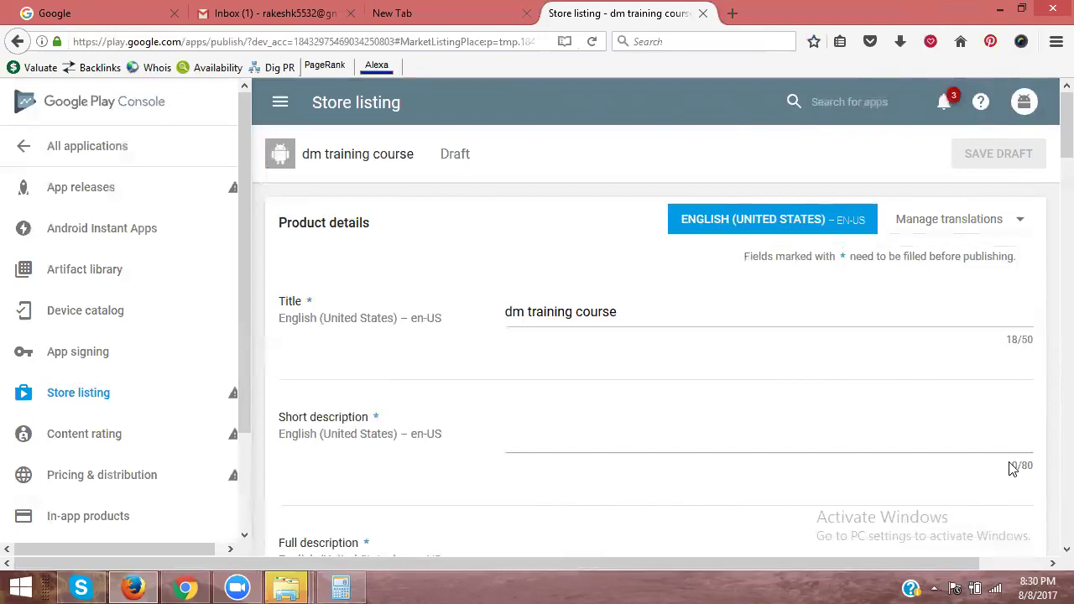
Enter 'learn digital marketing tutorials' as the store listing's short description.
{"action": "left_click", "coordinate": [995, 441]}
{"action": "type", "text": "l"}
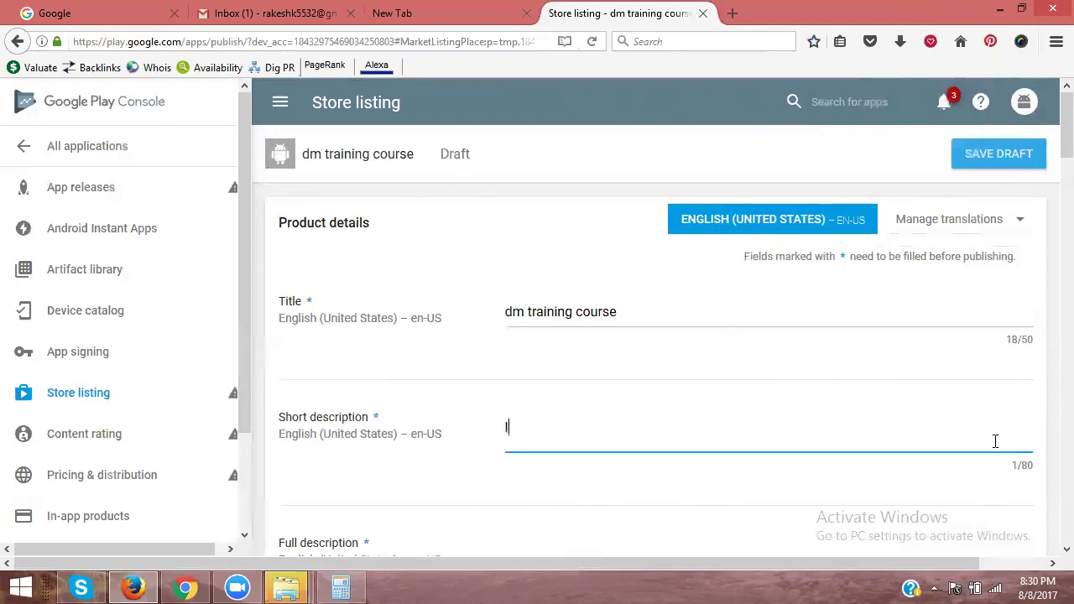
{"action": "type", "text": "earn dig"}
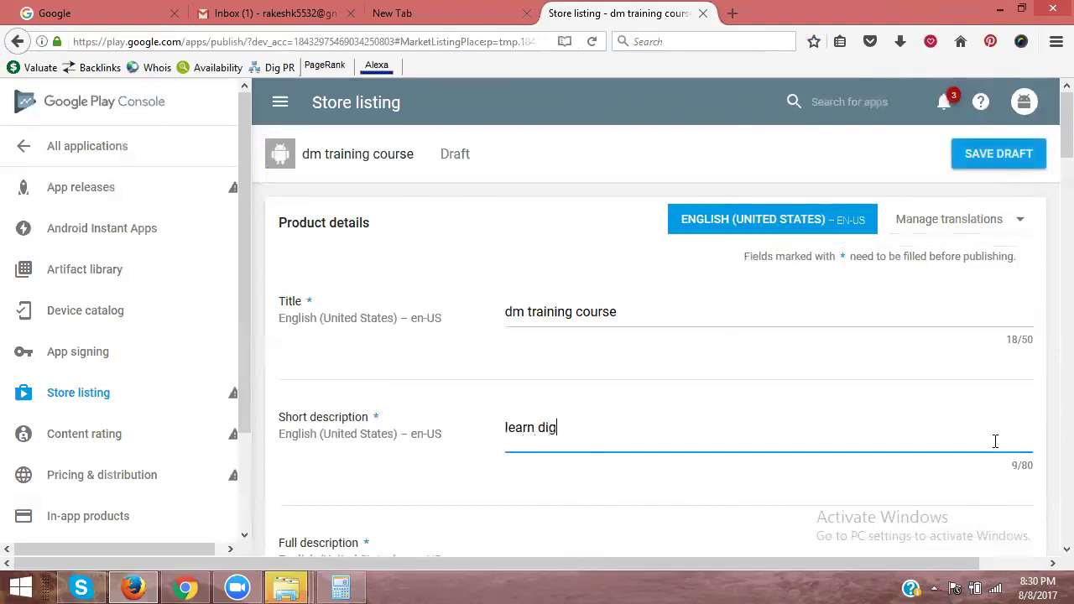
{"action": "type", "text": "ital marketing tutorials"}
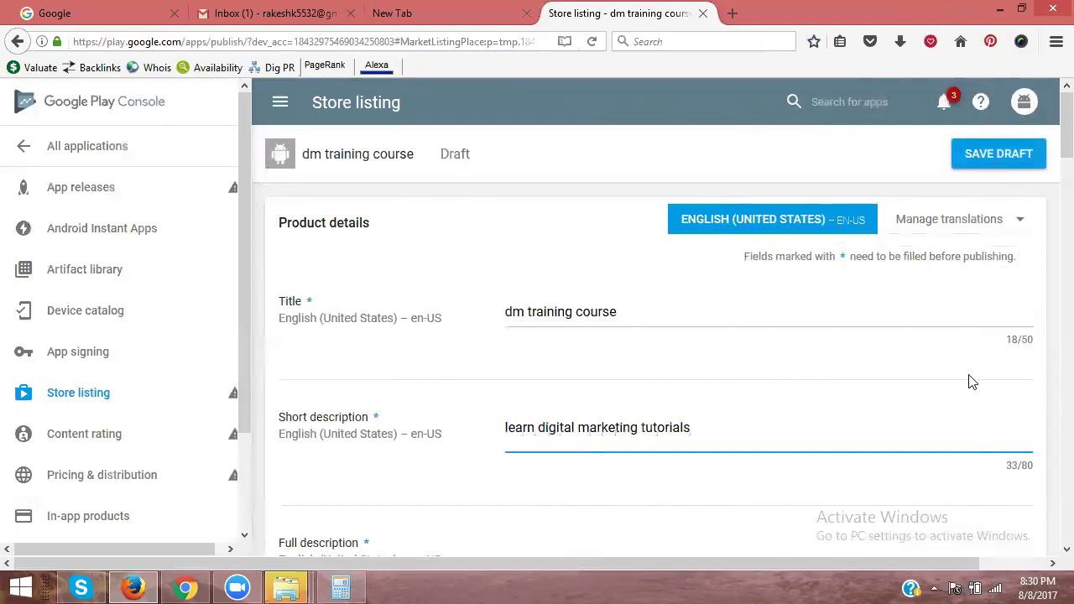
{"action": "scroll", "coordinate": [957, 389], "scroll_direction": "down", "scroll_amount": 3}
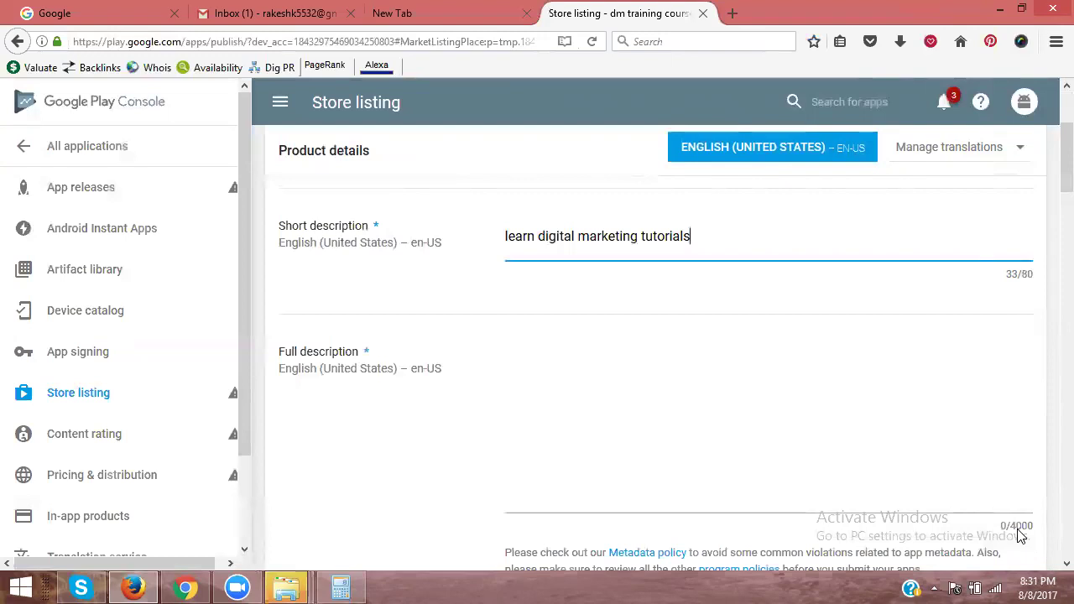
{"action": "scroll", "coordinate": [922, 394], "scroll_direction": "down", "scroll_amount": 7}
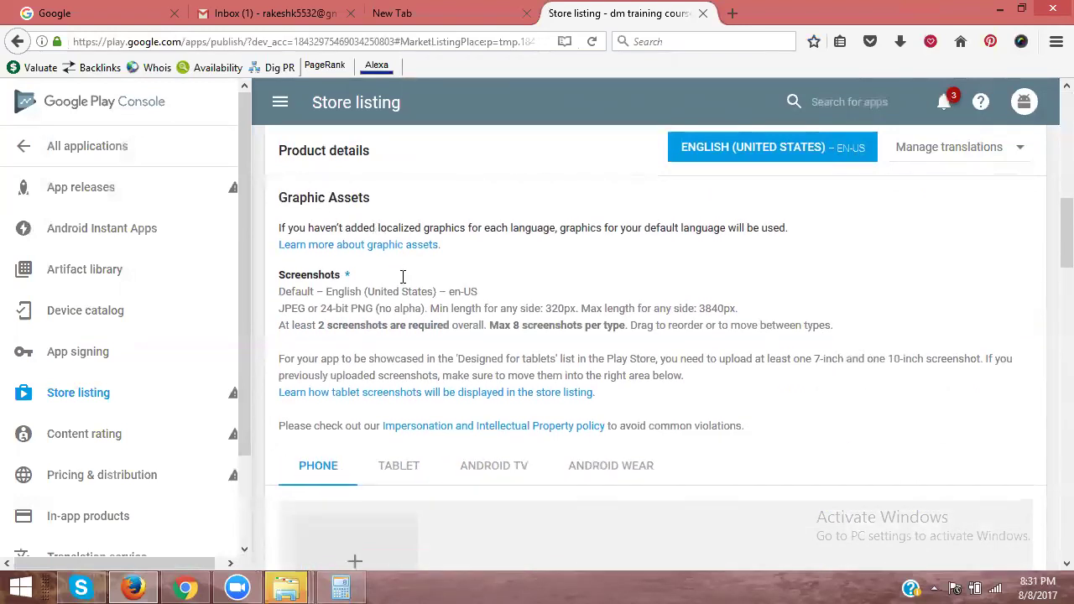
{"action": "scroll", "coordinate": [318, 319], "scroll_direction": "down", "scroll_amount": 4}
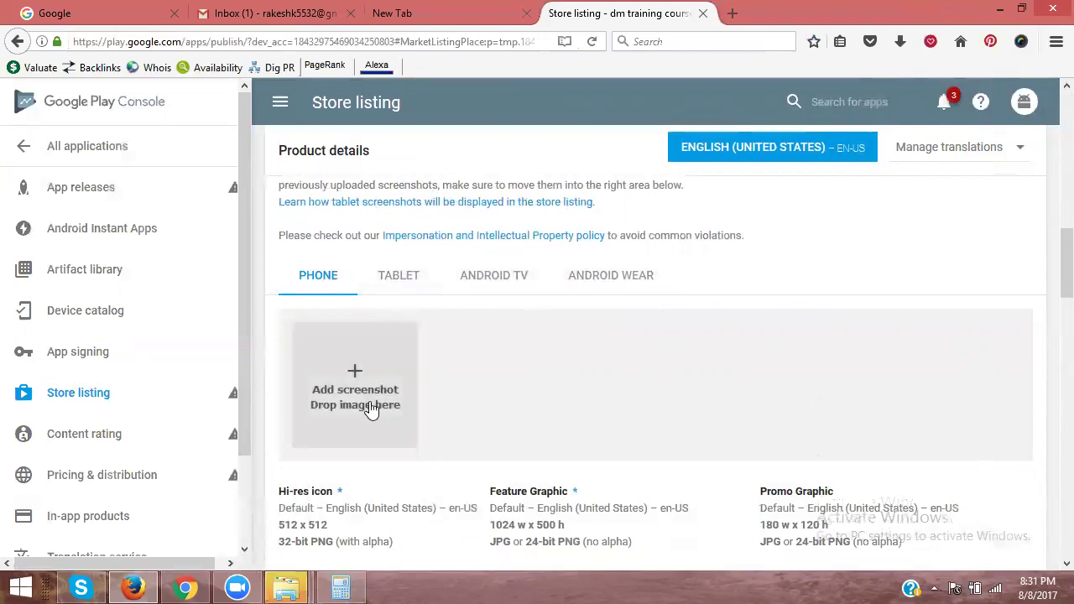
{"action": "scroll", "coordinate": [353, 407], "scroll_direction": "down", "scroll_amount": 4}
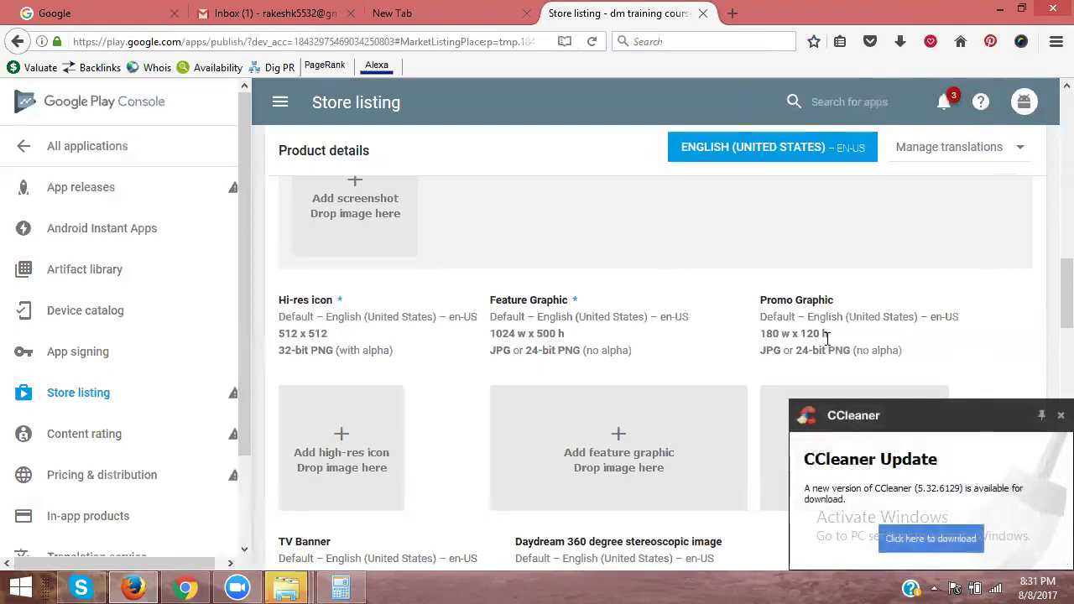
{"action": "left_click", "coordinate": [1055, 416]}
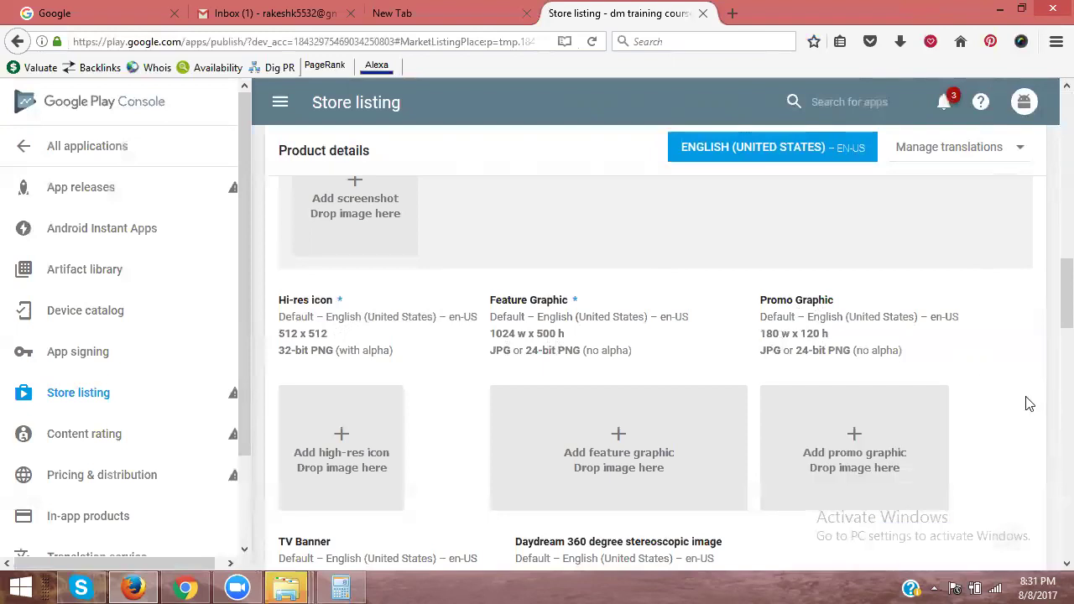
{"action": "scroll", "coordinate": [1029, 403], "scroll_direction": "down", "scroll_amount": 2}
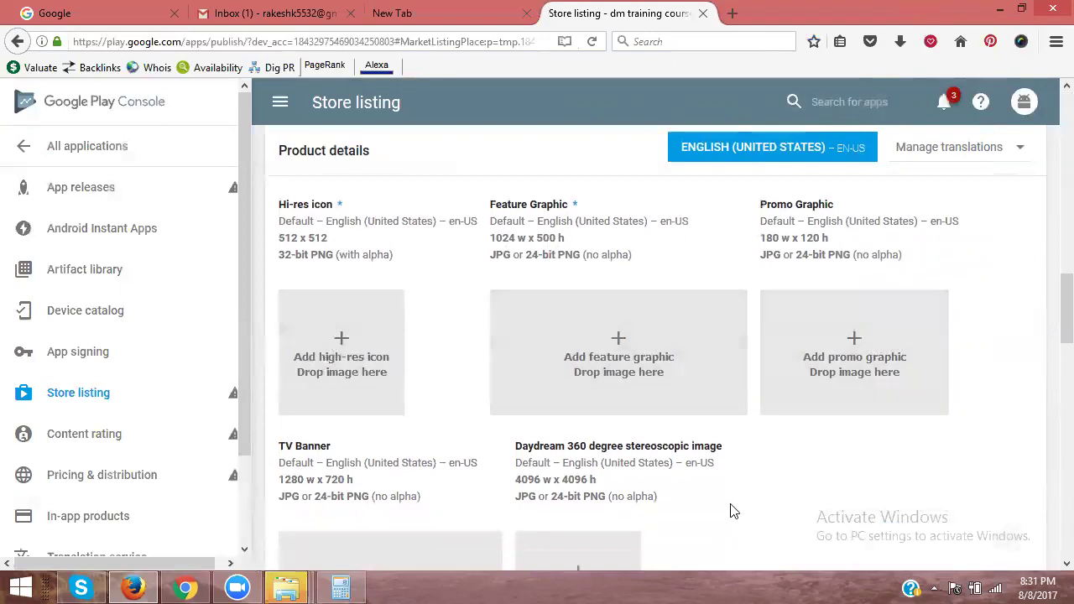
{"action": "scroll", "coordinate": [730, 511], "scroll_direction": "down", "scroll_amount": 4}
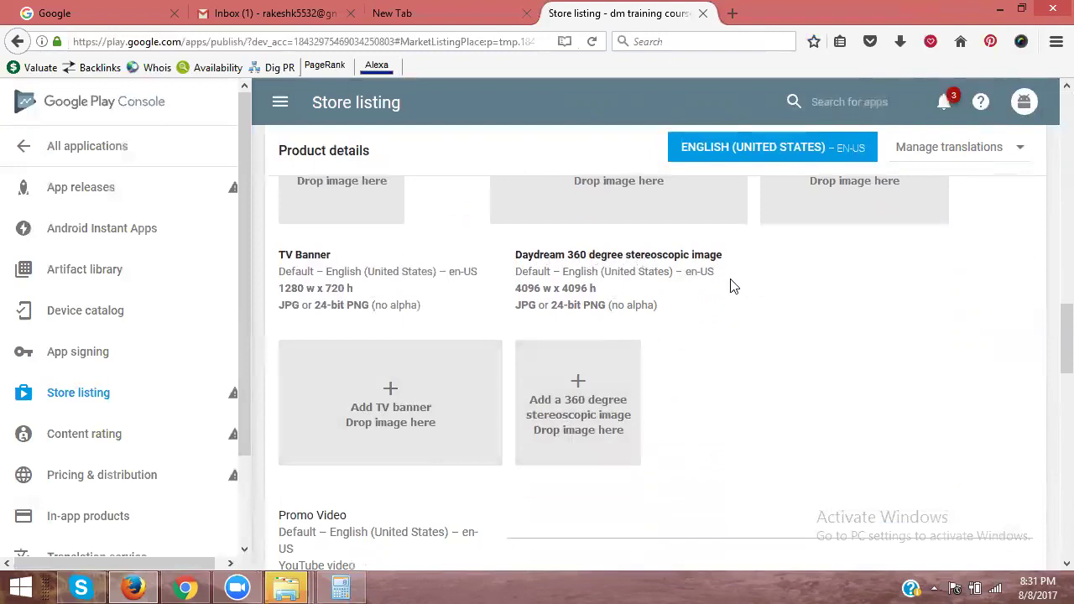
{"action": "scroll", "coordinate": [731, 282], "scroll_direction": "down", "scroll_amount": 2}
{"action": "scroll", "coordinate": [738, 292], "scroll_direction": "up", "scroll_amount": 4}
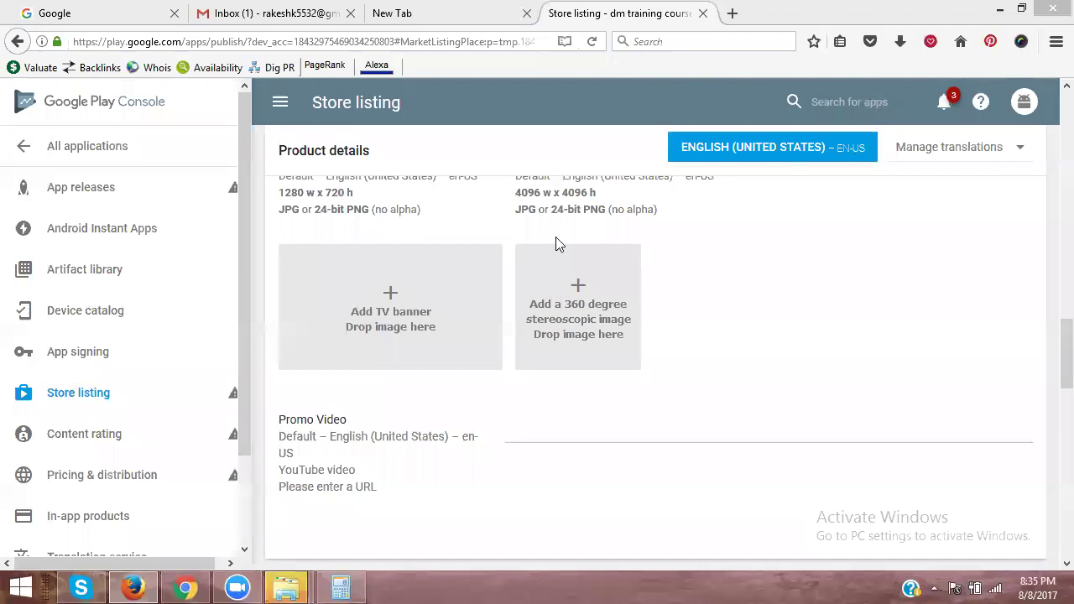
{"action": "left_click", "coordinate": [627, 428]}
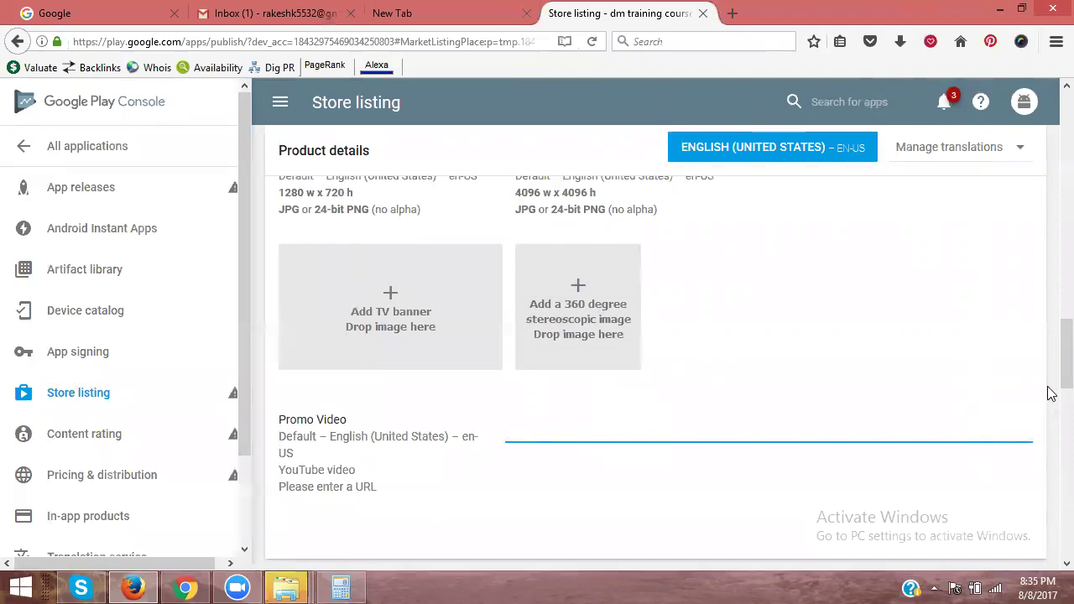
{"action": "scroll", "coordinate": [1047, 403], "scroll_direction": "down", "scroll_amount": 4}
Choose Applications as the application type, closing the Category list without picking one.
{"action": "scroll", "coordinate": [1048, 407], "scroll_direction": "down", "scroll_amount": 3}
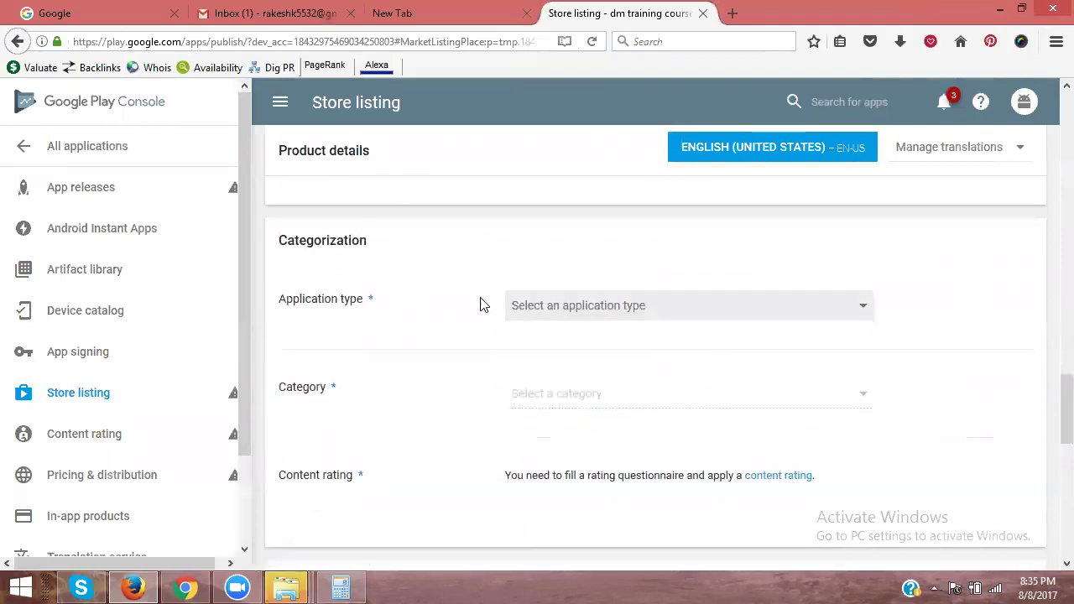
{"action": "left_click", "coordinate": [546, 307]}
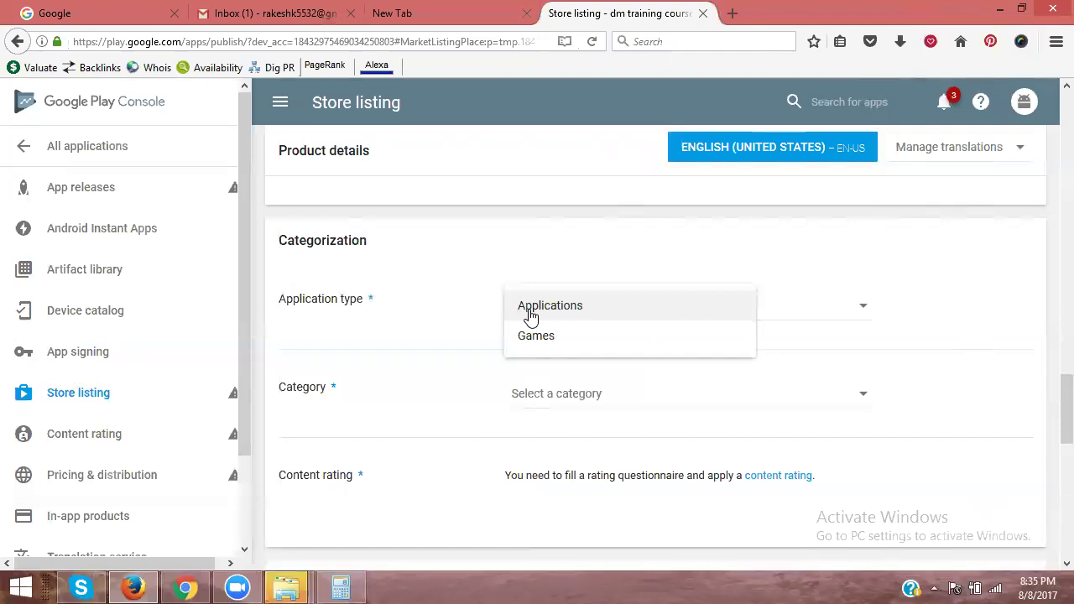
{"action": "left_click", "coordinate": [530, 310]}
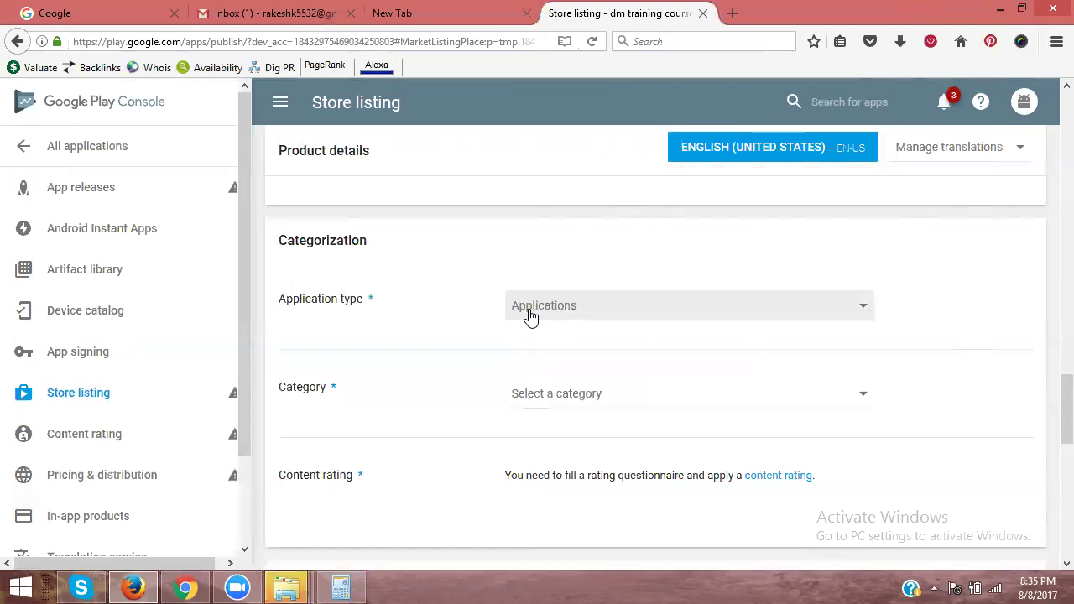
{"action": "scroll", "coordinate": [531, 318], "scroll_direction": "down", "scroll_amount": 2}
{"action": "left_click", "coordinate": [563, 307]}
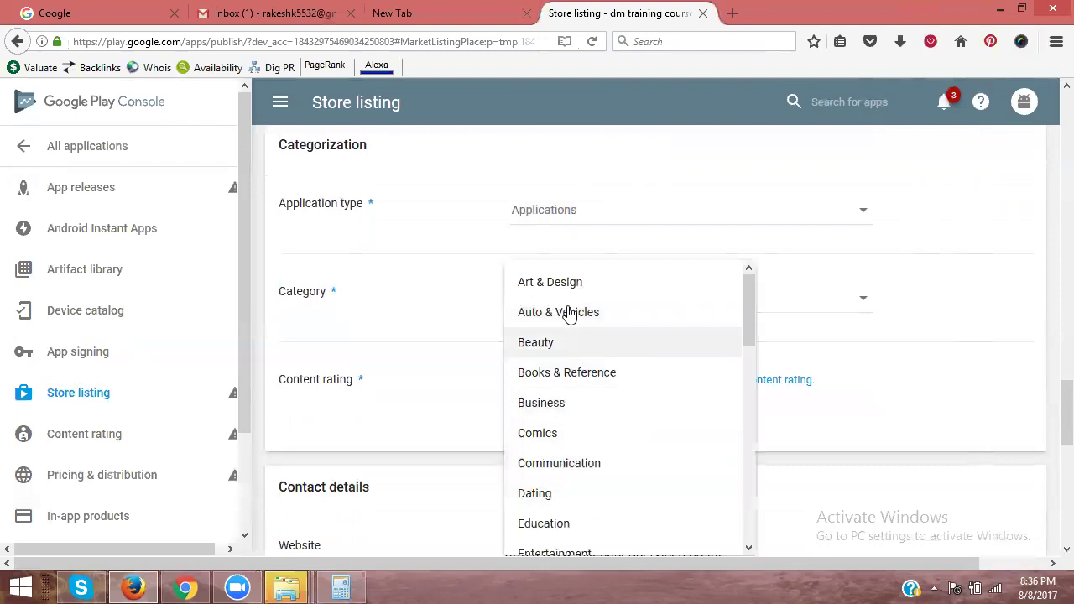
{"action": "left_click", "coordinate": [917, 252]}
{"action": "scroll", "coordinate": [923, 256], "scroll_direction": "down", "scroll_amount": 3}
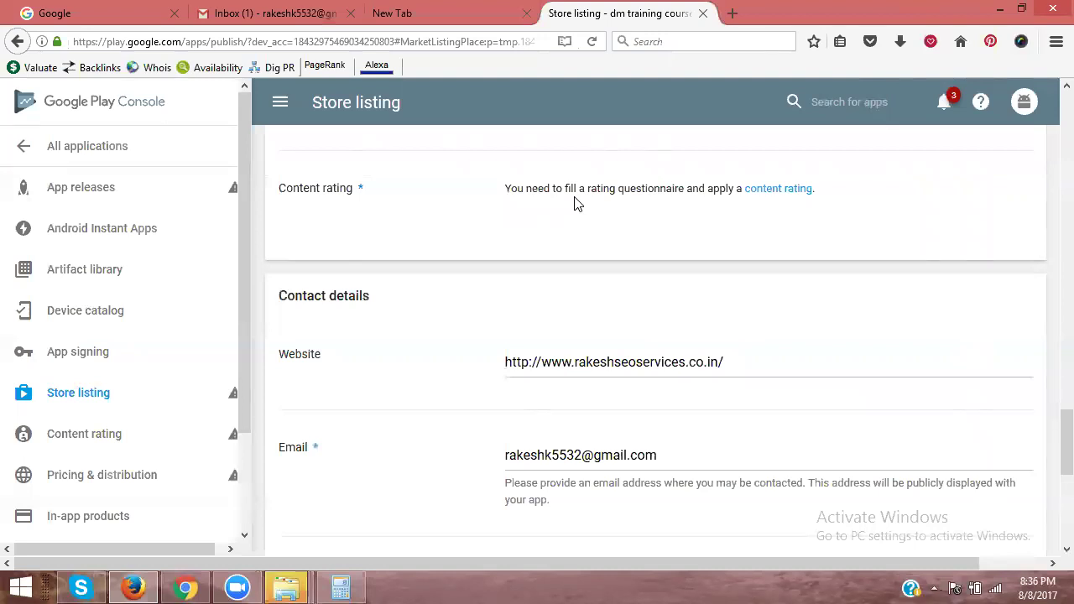
{"action": "scroll", "coordinate": [580, 218], "scroll_direction": "down", "scroll_amount": 3}
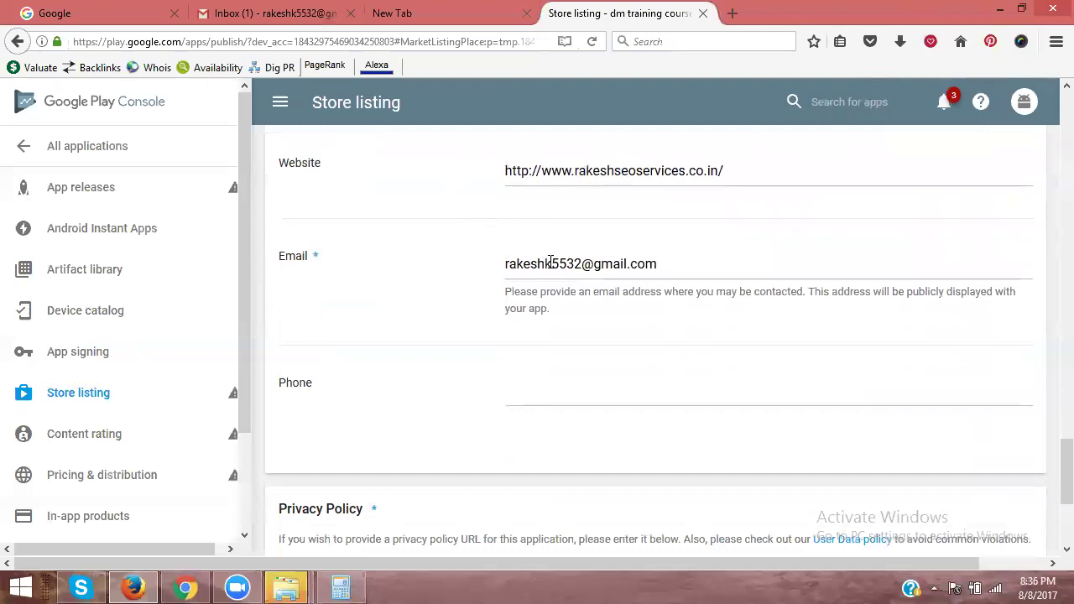
{"action": "scroll", "coordinate": [559, 389], "scroll_direction": "down", "scroll_amount": 3}
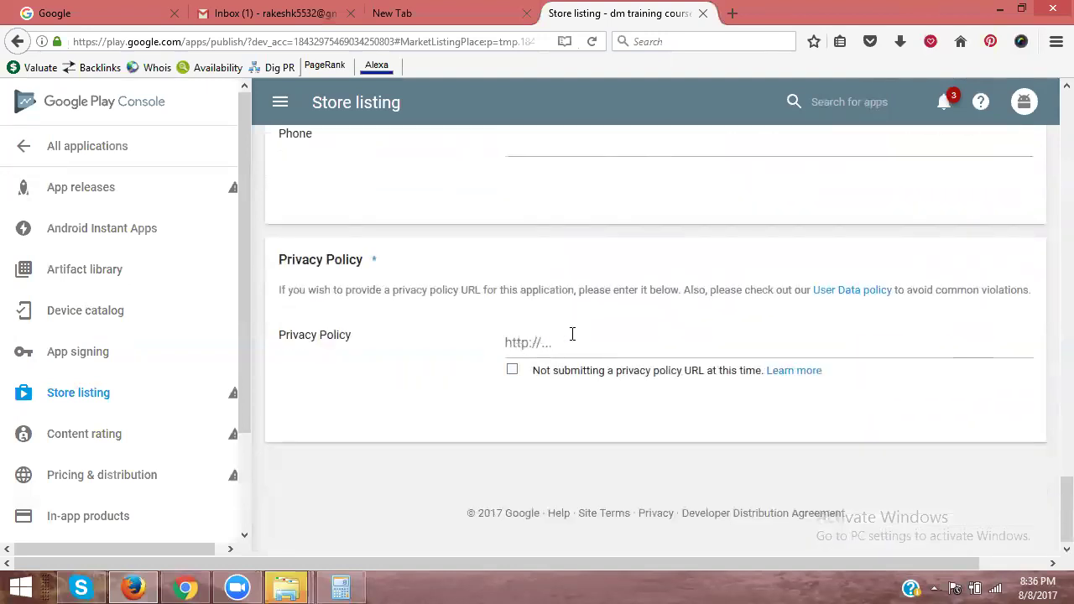
{"action": "scroll", "coordinate": [572, 335], "scroll_direction": "up", "scroll_amount": 7}
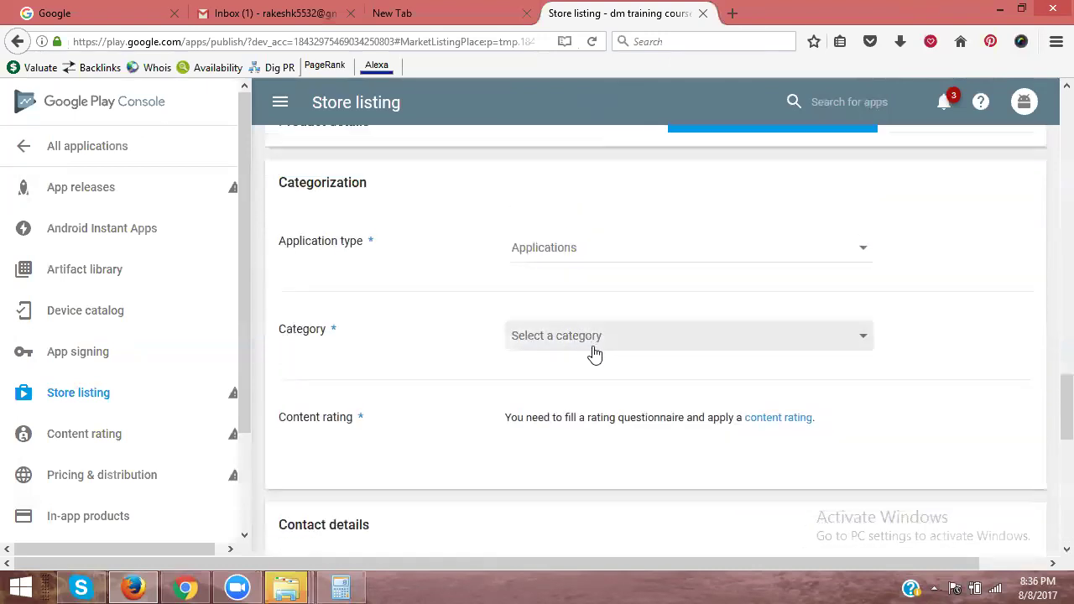
{"action": "scroll", "coordinate": [597, 391], "scroll_direction": "up", "scroll_amount": 2}
{"action": "scroll", "coordinate": [596, 391], "scroll_direction": "up", "scroll_amount": 6}
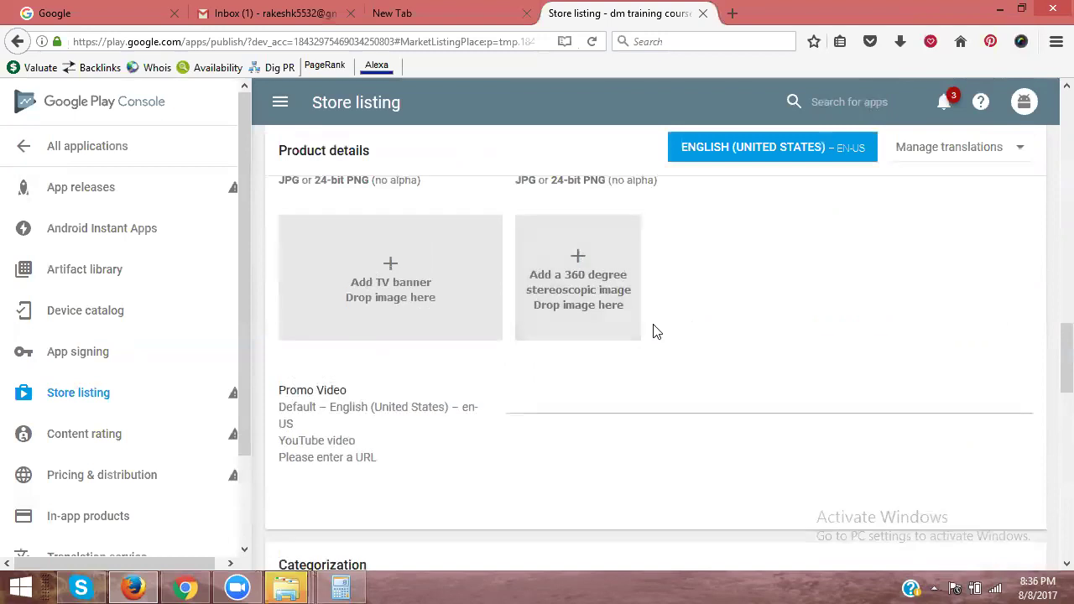
{"action": "scroll", "coordinate": [655, 327], "scroll_direction": "up", "scroll_amount": 5}
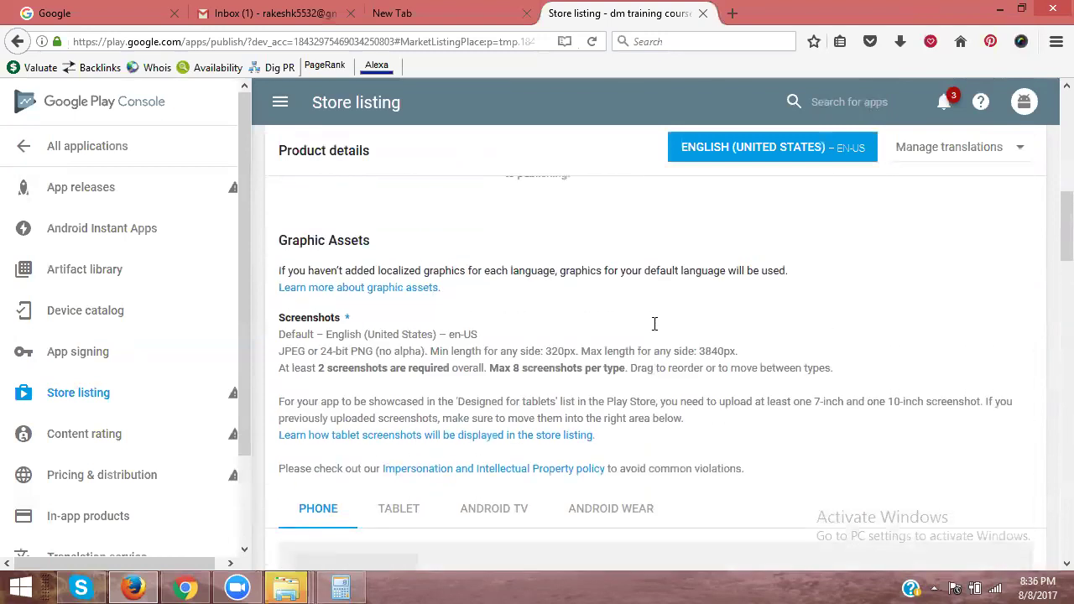
{"action": "scroll", "coordinate": [417, 384], "scroll_direction": "down", "scroll_amount": 3}
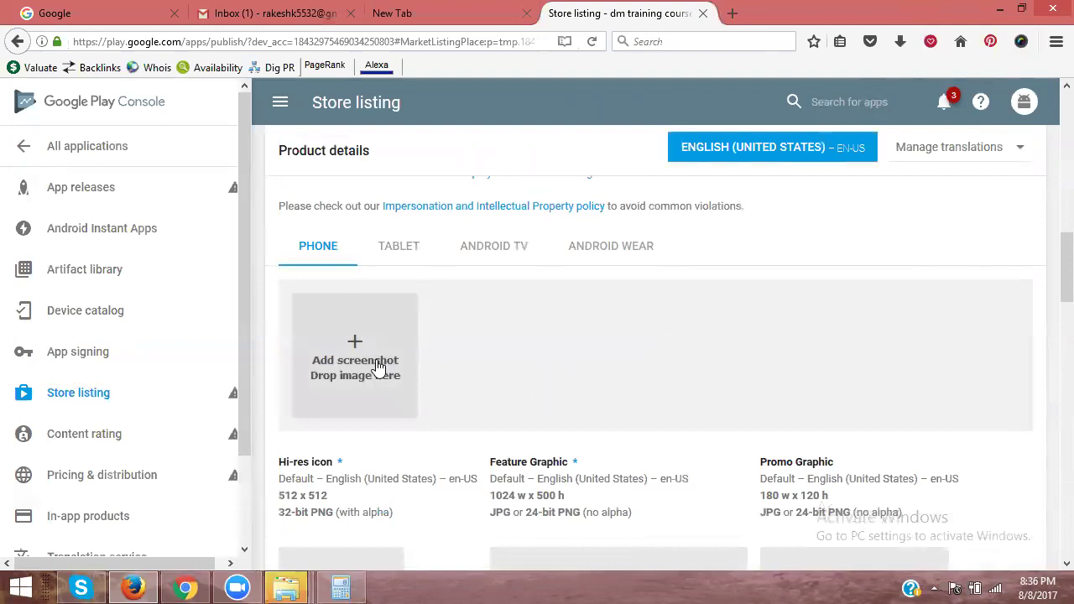
{"action": "scroll", "coordinate": [377, 366], "scroll_direction": "up", "scroll_amount": 10}
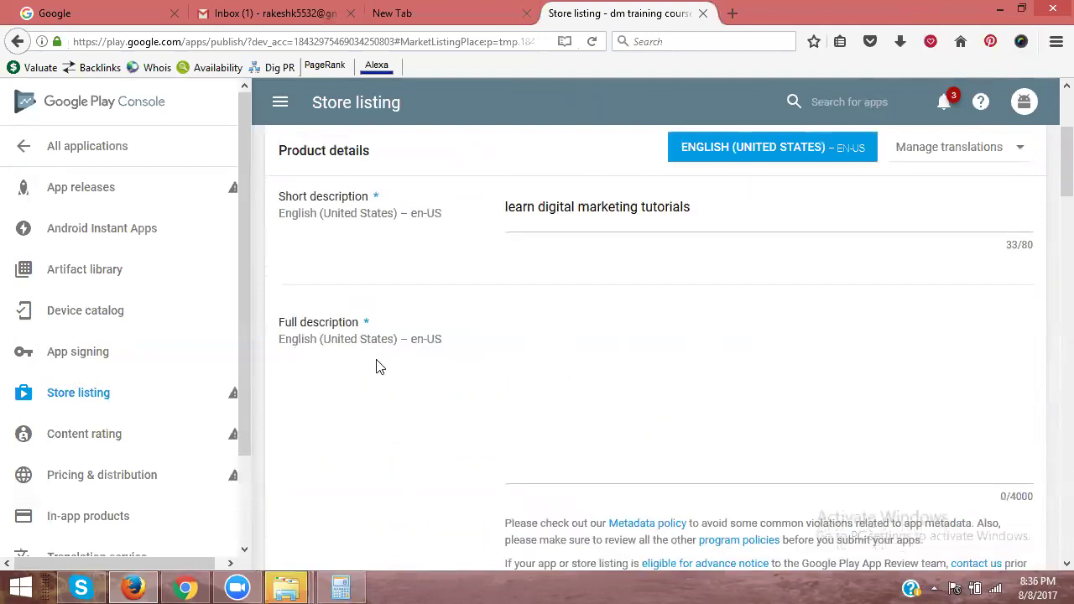
{"action": "scroll", "coordinate": [377, 367], "scroll_direction": "up", "scroll_amount": 2}
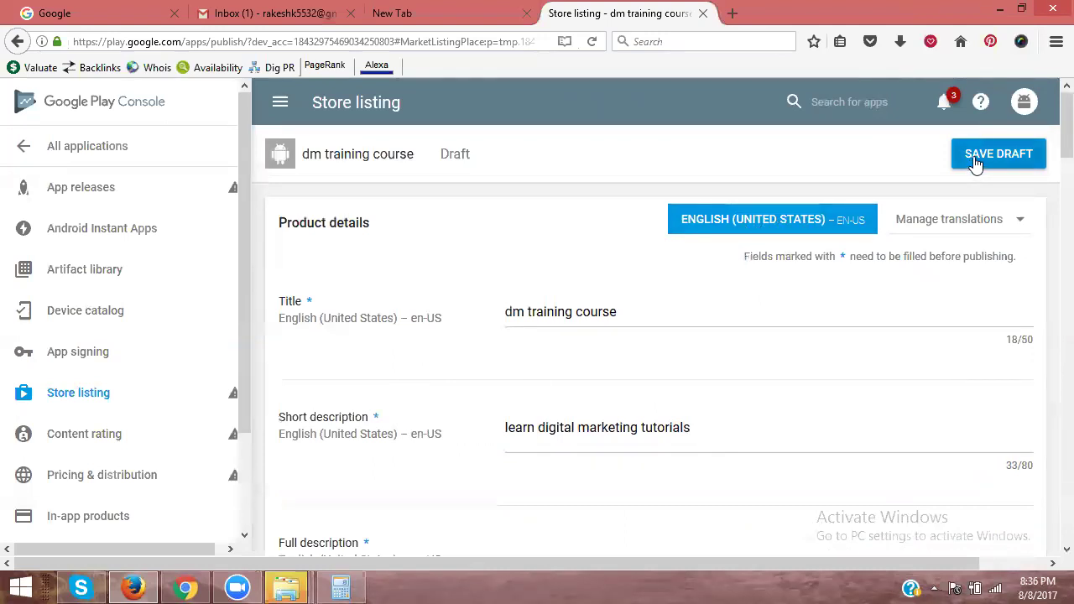
{"action": "scroll", "coordinate": [800, 237], "scroll_direction": "down", "scroll_amount": 8}
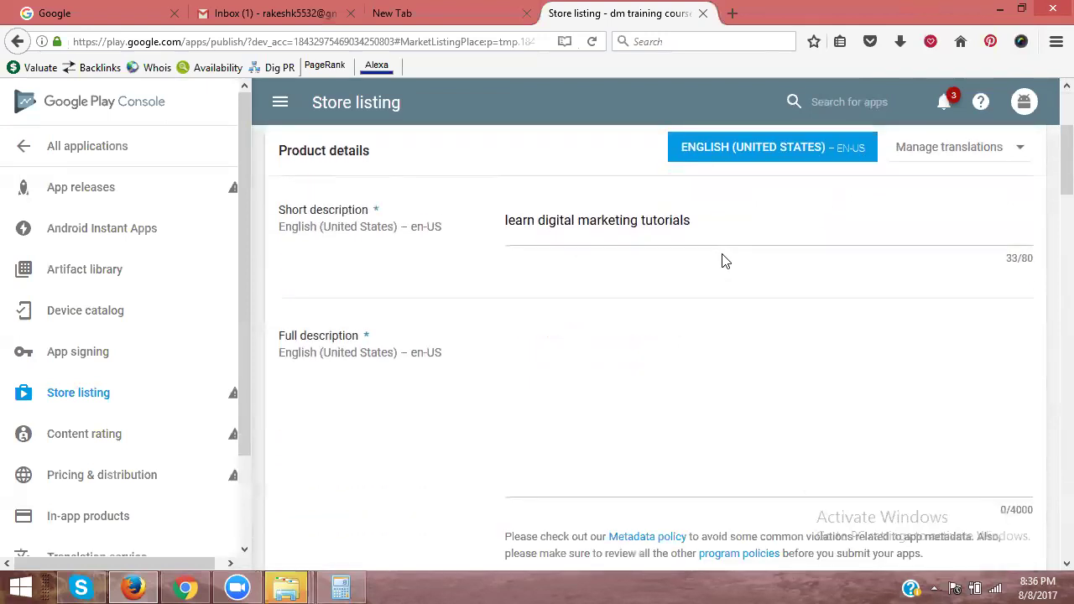
{"action": "scroll", "coordinate": [724, 270], "scroll_direction": "up", "scroll_amount": 2}
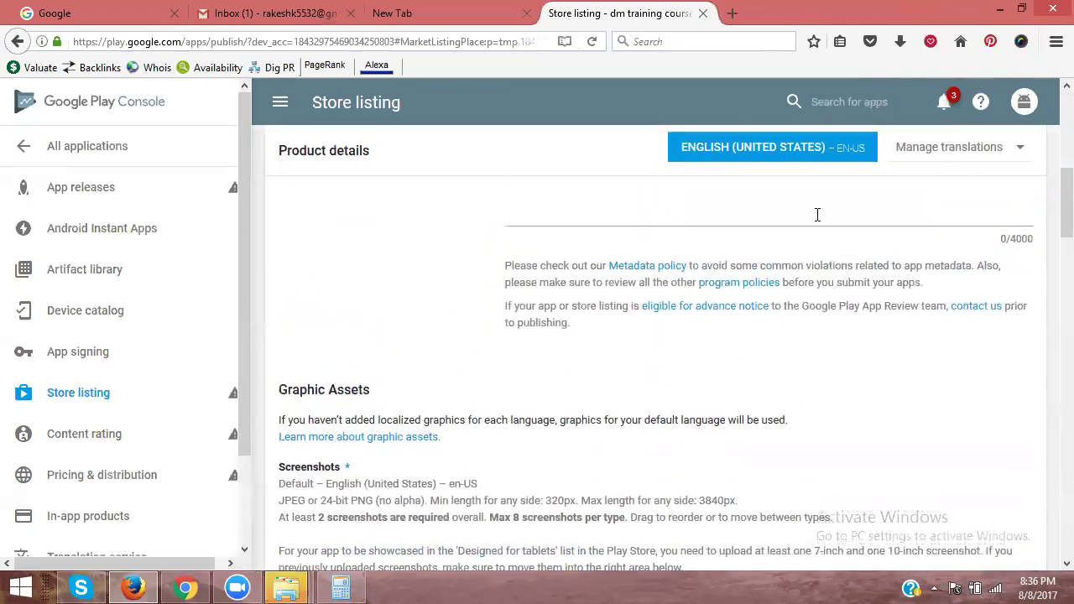
{"action": "scroll", "coordinate": [768, 291], "scroll_direction": "down", "scroll_amount": 1}
{"action": "scroll", "coordinate": [766, 292], "scroll_direction": "down", "scroll_amount": 4}
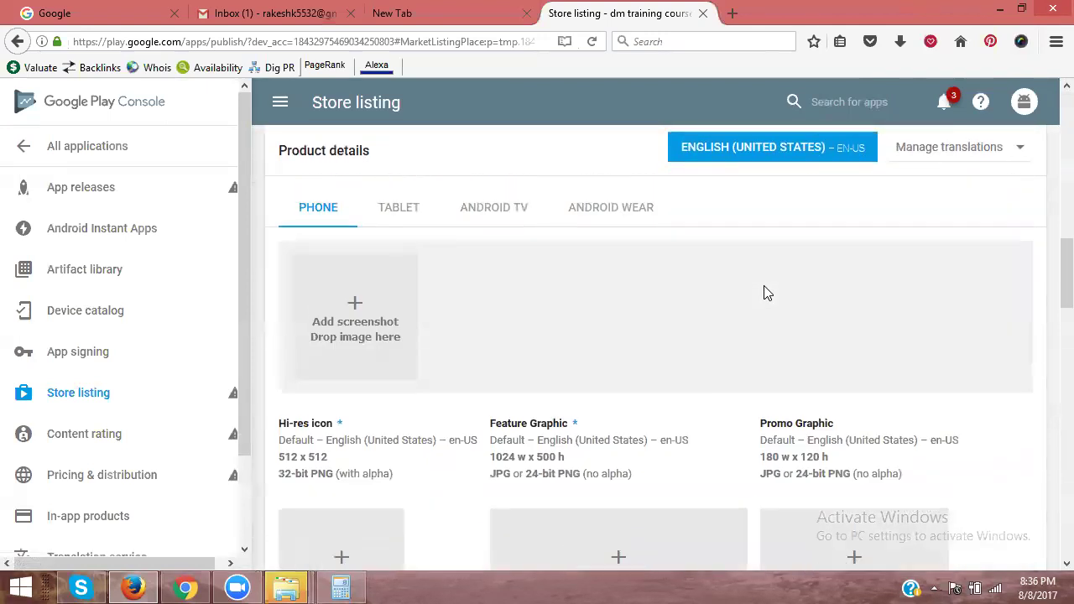
{"action": "scroll", "coordinate": [671, 298], "scroll_direction": "up", "scroll_amount": 3}
{"action": "scroll", "coordinate": [462, 293], "scroll_direction": "down", "scroll_amount": 10}
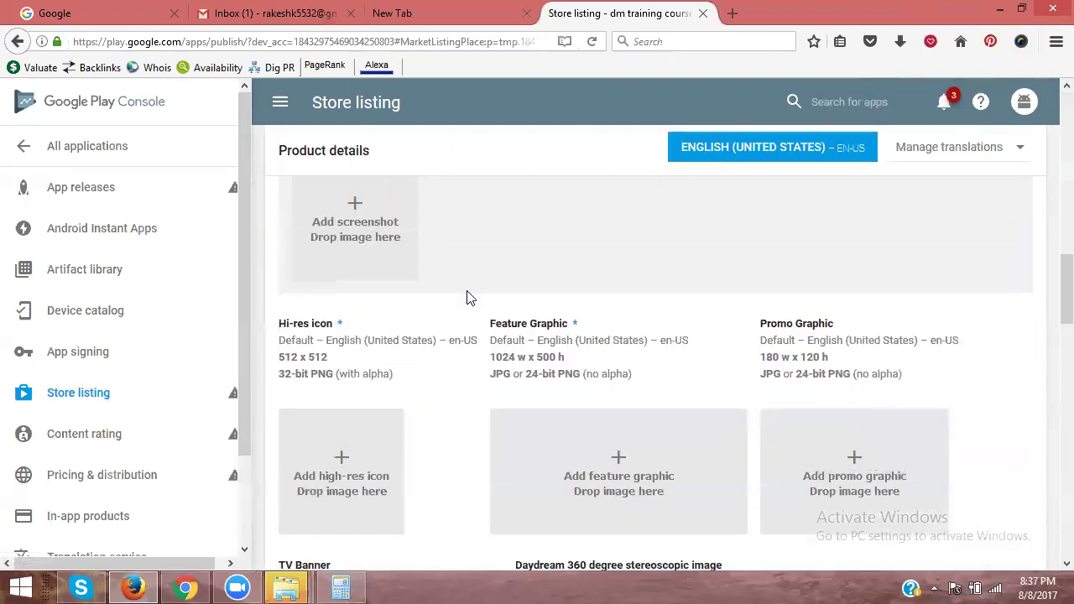
{"action": "scroll", "coordinate": [512, 279], "scroll_direction": "down", "scroll_amount": 5}
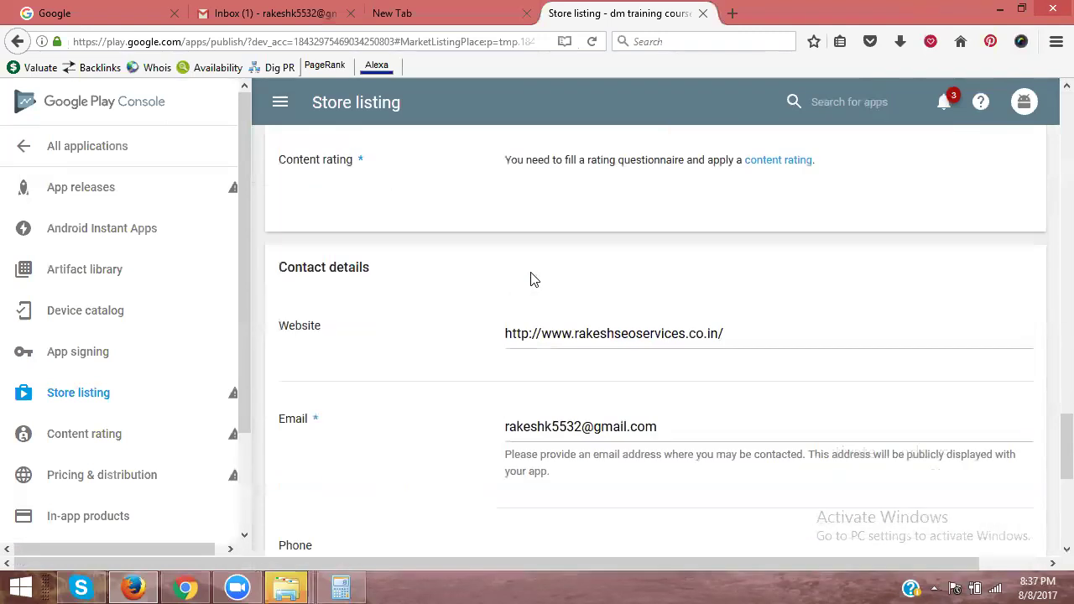
{"action": "scroll", "coordinate": [530, 278], "scroll_direction": "down", "scroll_amount": 5}
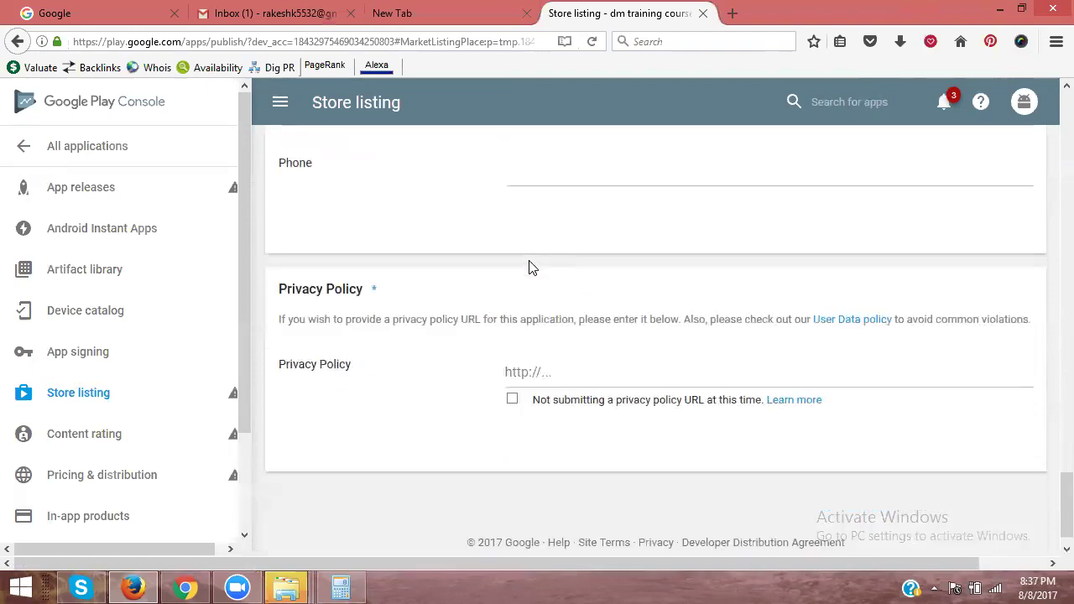
{"action": "scroll", "coordinate": [530, 268], "scroll_direction": "down", "scroll_amount": 1}
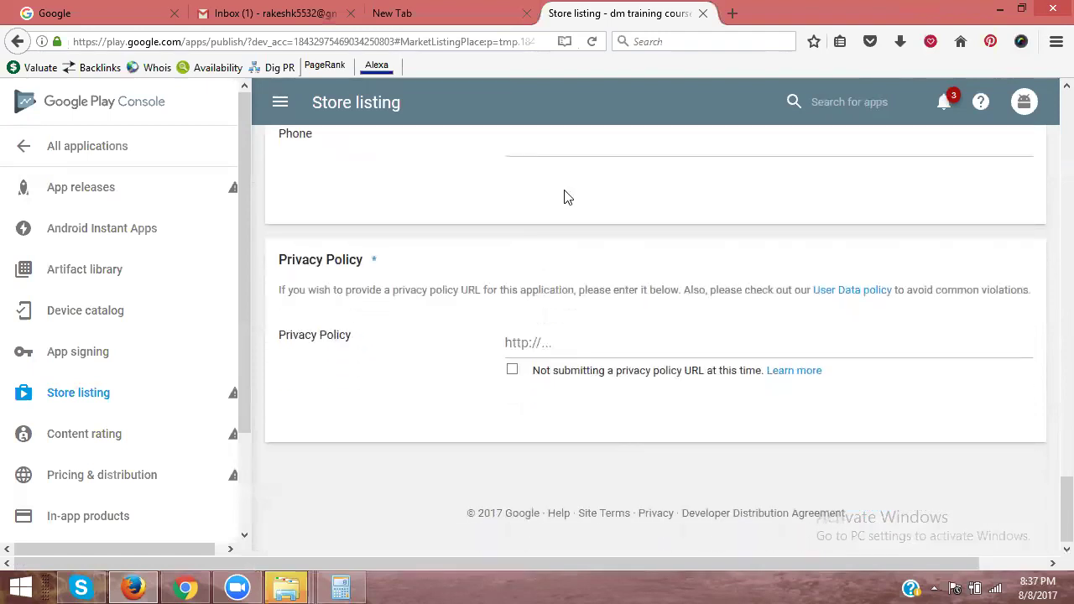
{"action": "scroll", "coordinate": [633, 273], "scroll_direction": "up", "scroll_amount": 10}
{"action": "scroll", "coordinate": [633, 273], "scroll_direction": "up", "scroll_amount": 15}
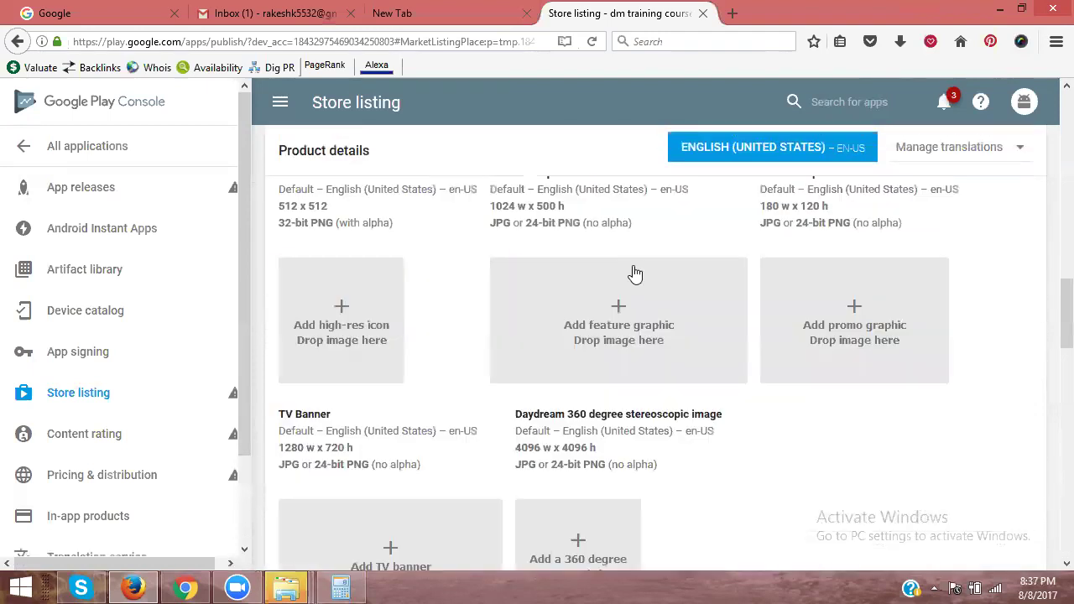
{"action": "scroll", "coordinate": [941, 190], "scroll_direction": "up", "scroll_amount": 3}
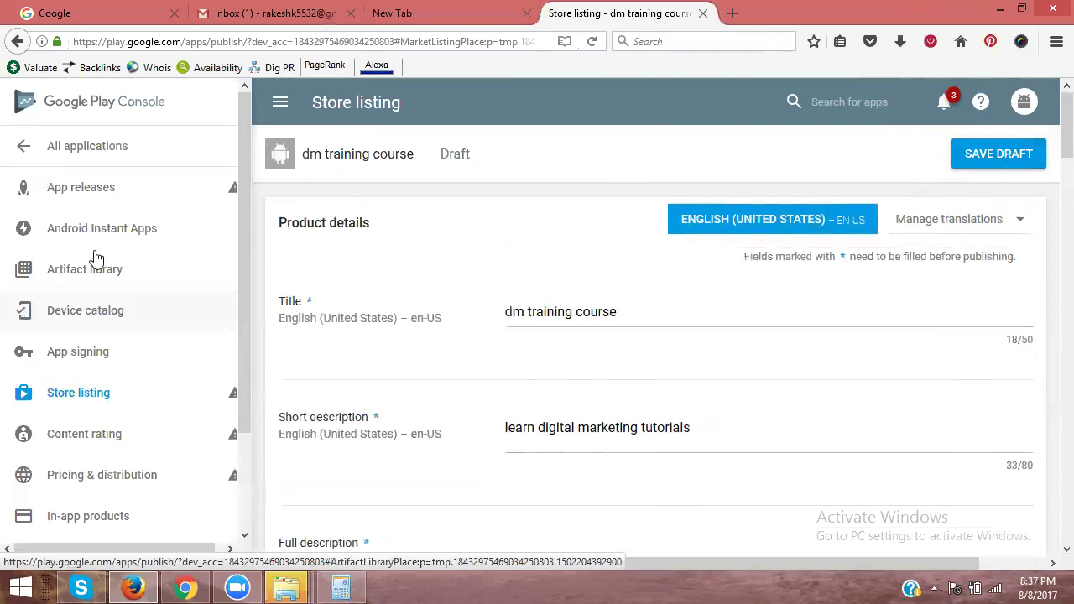
Leave the listing without saving and scroll through the All applications list.
{"action": "left_click", "coordinate": [87, 146]}
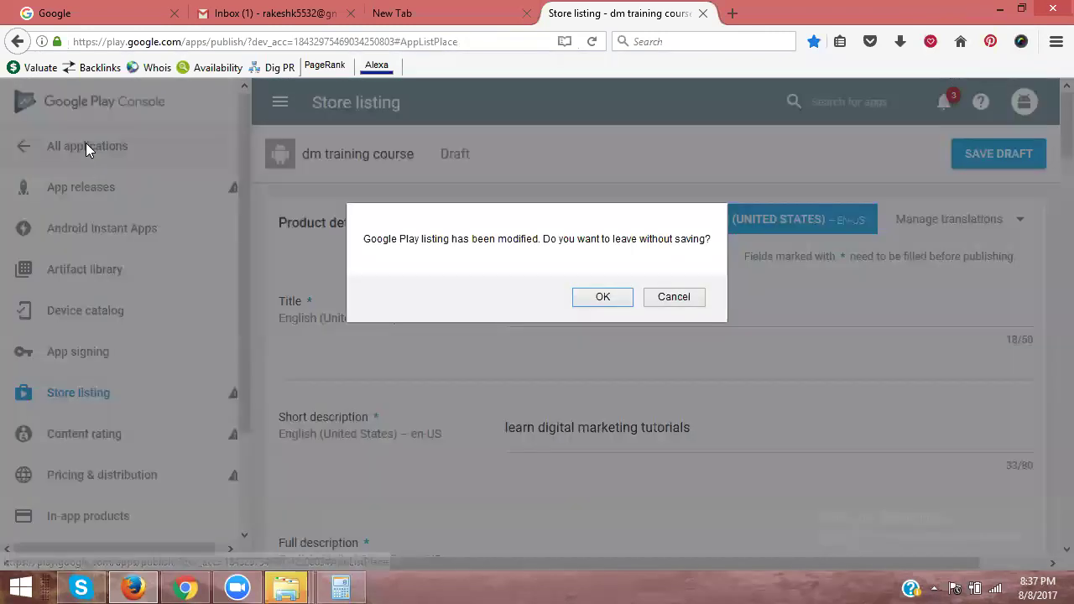
{"action": "left_click", "coordinate": [612, 300]}
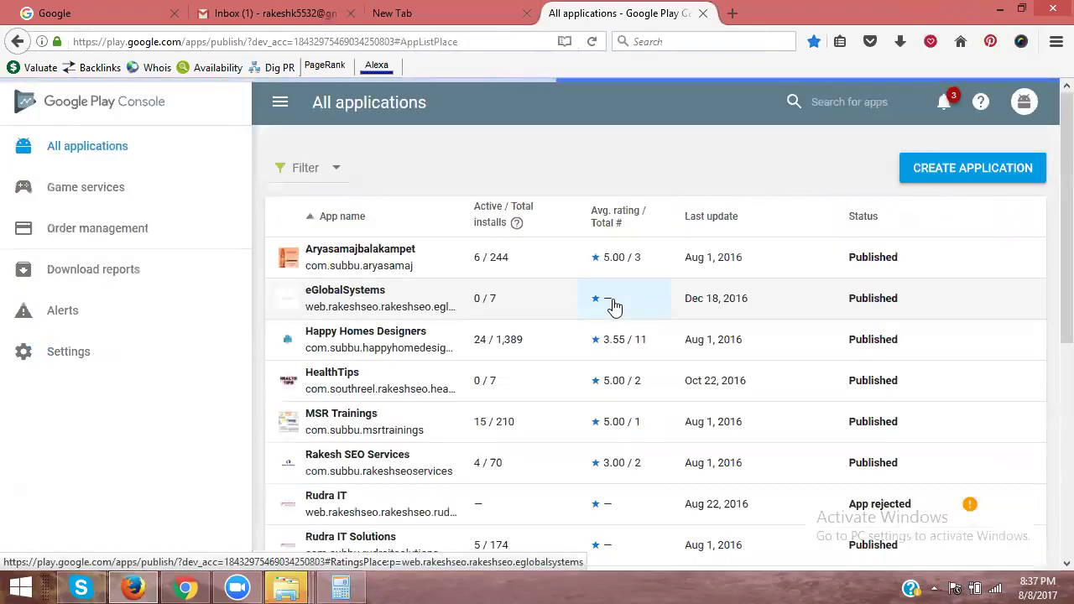
{"action": "scroll", "coordinate": [401, 358], "scroll_direction": "down", "scroll_amount": 1}
{"action": "scroll", "coordinate": [401, 358], "scroll_direction": "down", "scroll_amount": 3}
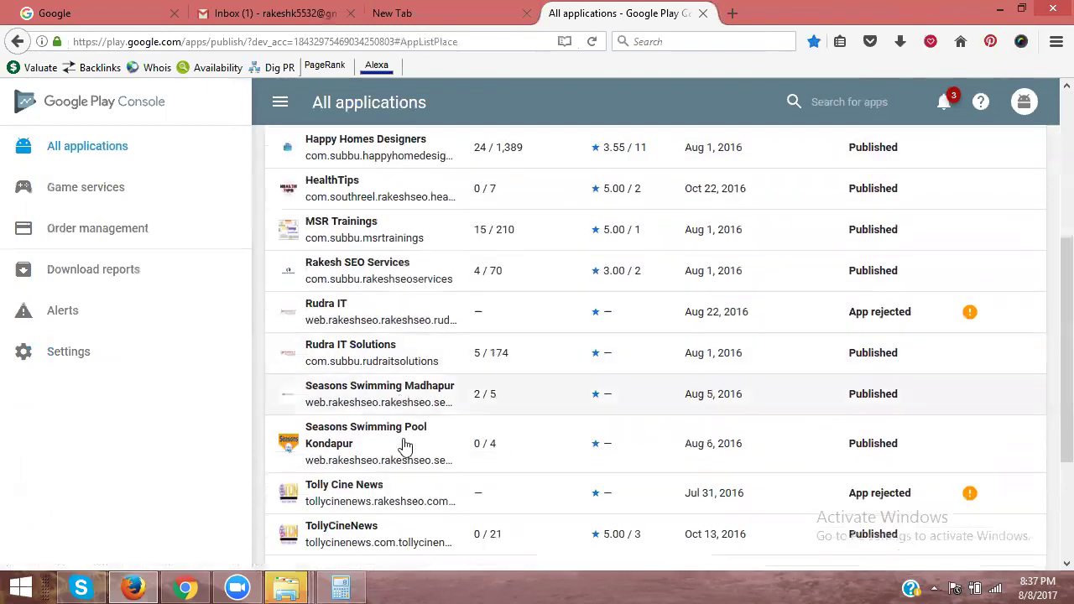
{"action": "scroll", "coordinate": [373, 202], "scroll_direction": "down", "scroll_amount": 2}
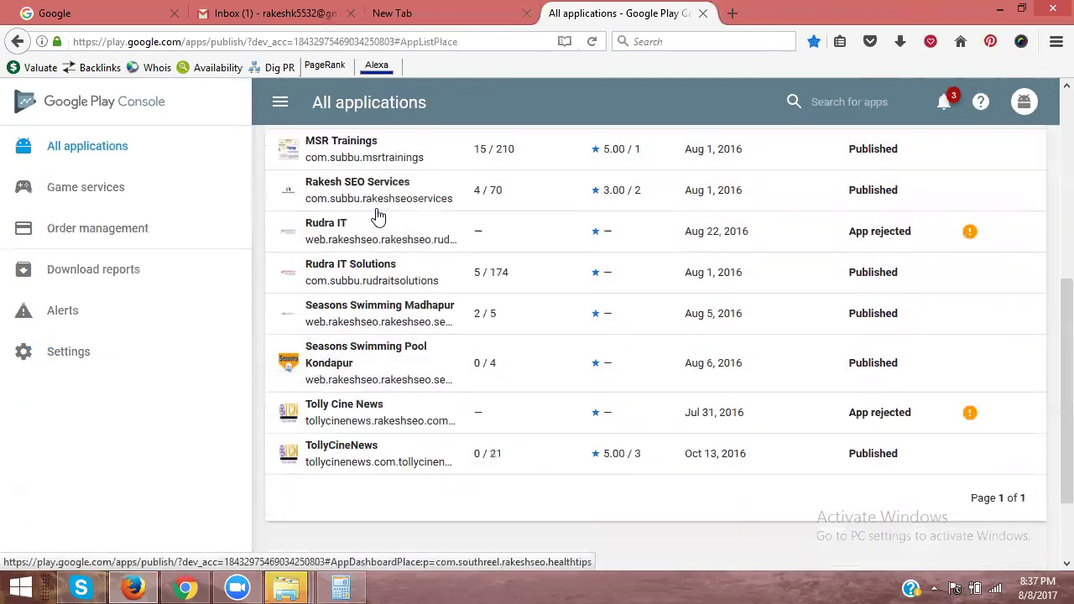
{"action": "scroll", "coordinate": [875, 235], "scroll_direction": "up", "scroll_amount": 1}
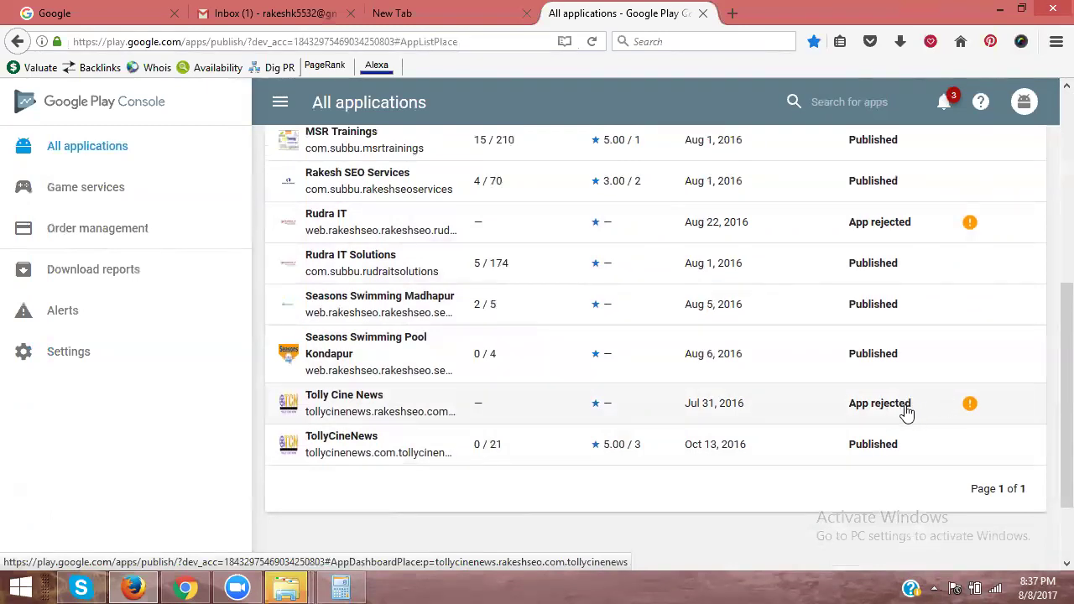
{"action": "scroll", "coordinate": [755, 386], "scroll_direction": "up", "scroll_amount": 5}
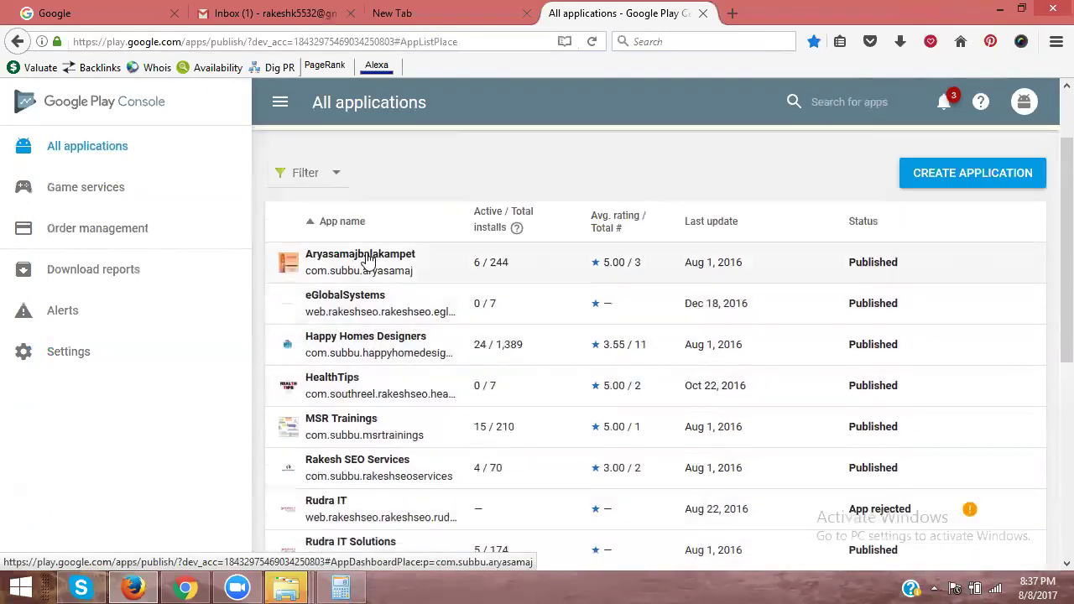
Open the Aryasamajbalakampet dashboard and view its 7-day install and uninstall statistics.
{"action": "left_click", "coordinate": [367, 260]}
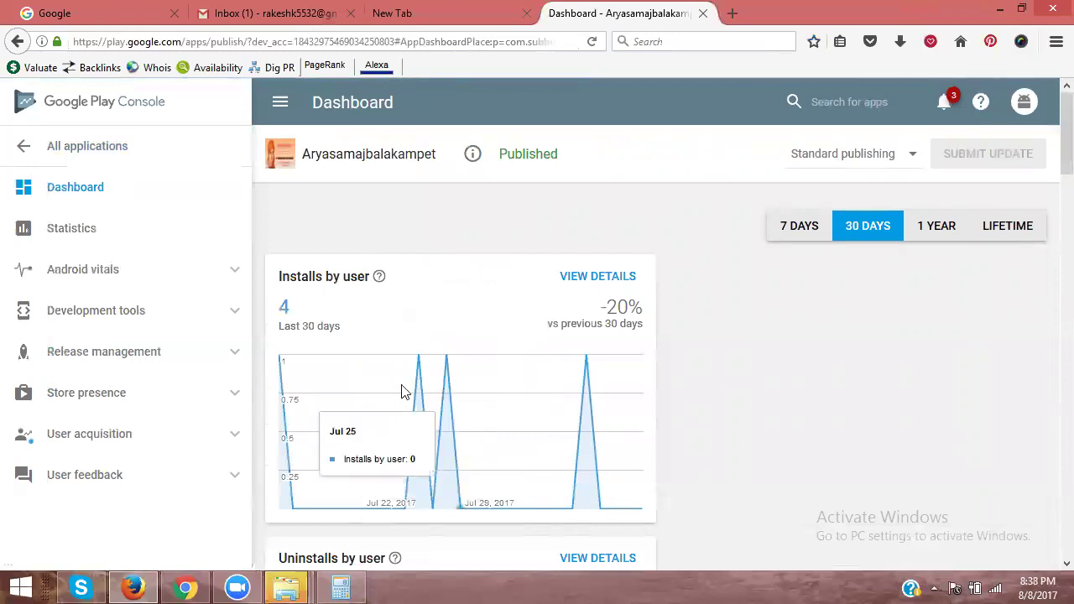
{"action": "scroll", "coordinate": [655, 345], "scroll_direction": "down", "scroll_amount": 1}
{"action": "scroll", "coordinate": [656, 345], "scroll_direction": "down", "scroll_amount": 10}
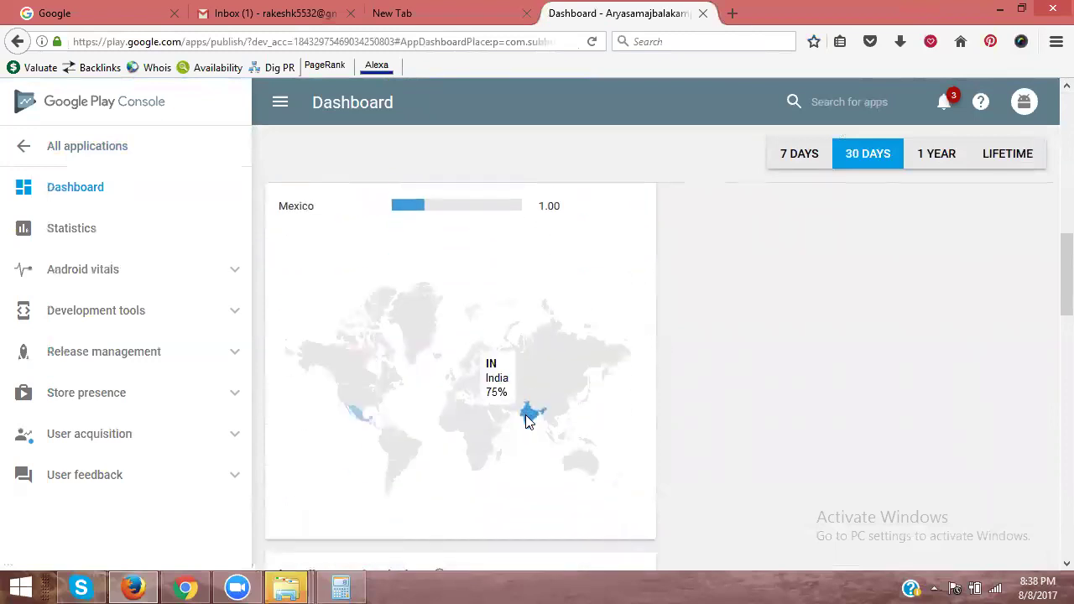
{"action": "mouse_move", "coordinate": [357, 419]}
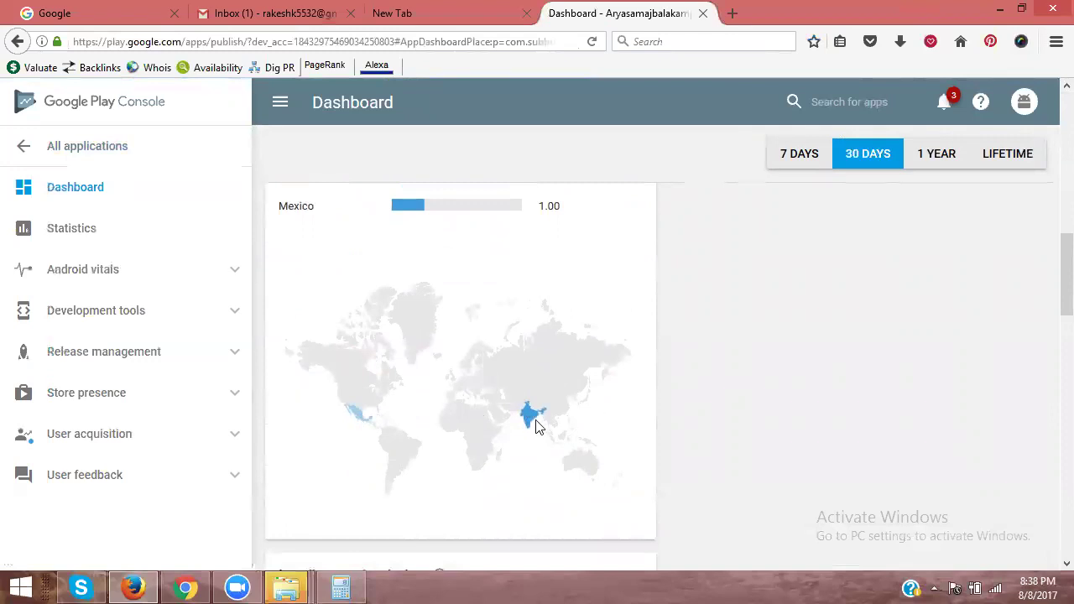
{"action": "scroll", "coordinate": [679, 411], "scroll_direction": "up", "scroll_amount": 3}
{"action": "left_click", "coordinate": [803, 156]}
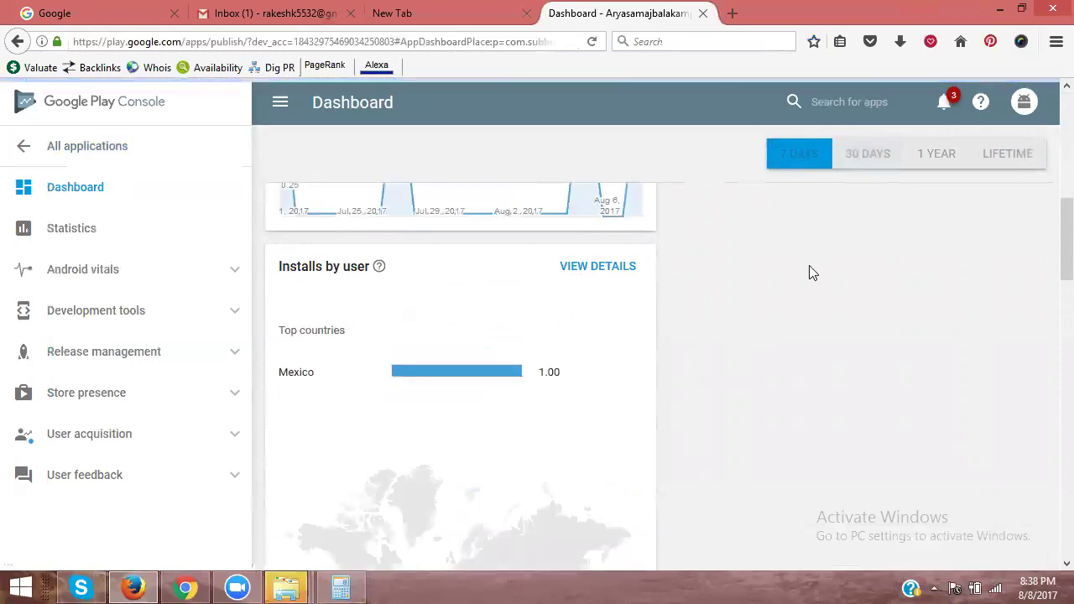
{"action": "scroll", "coordinate": [525, 392], "scroll_direction": "down", "scroll_amount": 3}
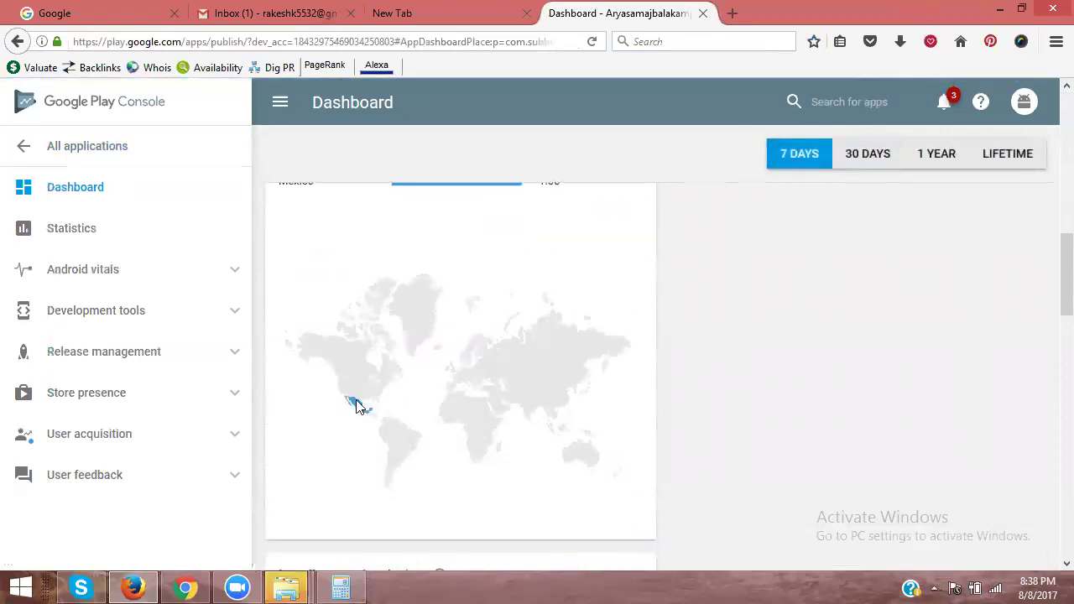
{"action": "scroll", "coordinate": [593, 327], "scroll_direction": "up", "scroll_amount": 5}
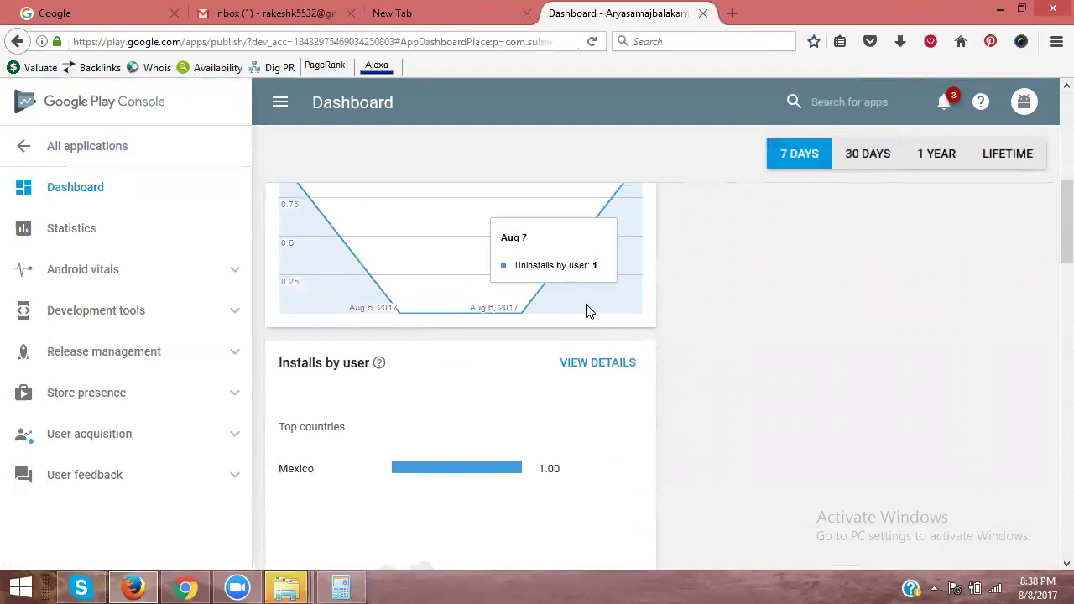
{"action": "mouse_move", "coordinate": [634, 380]}
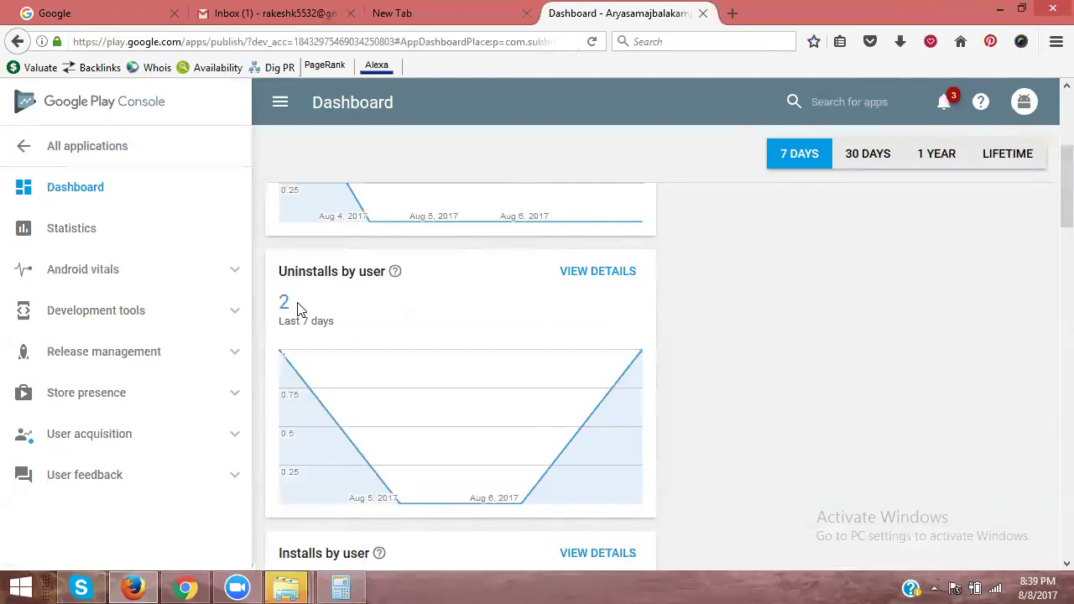
Run a web search for 'admob' in a new browser tab.
{"action": "key", "text": "ctrl+t"}
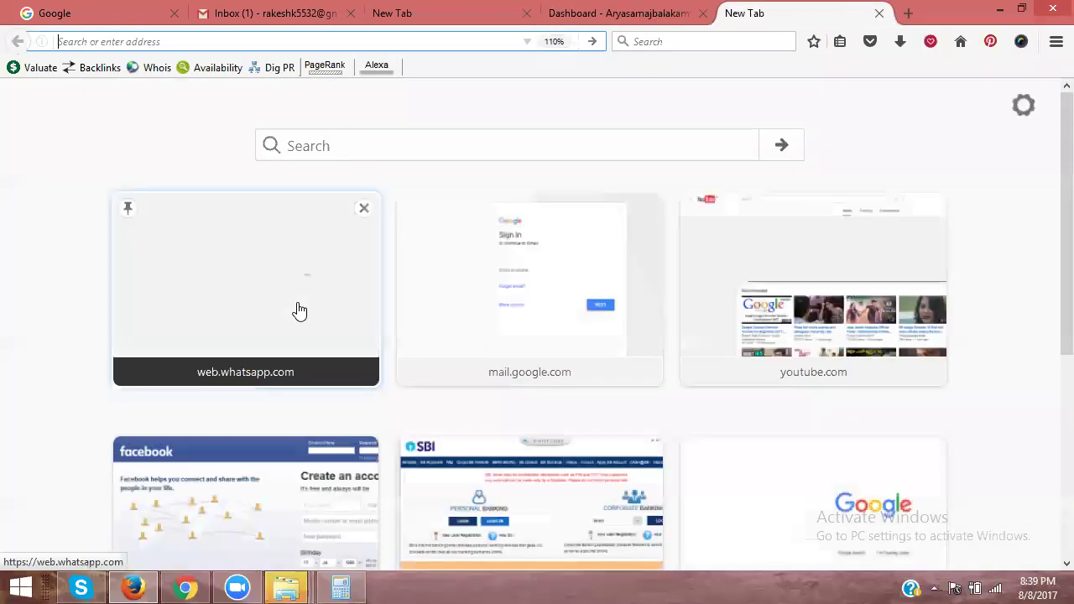
{"action": "type", "text": "admob"}
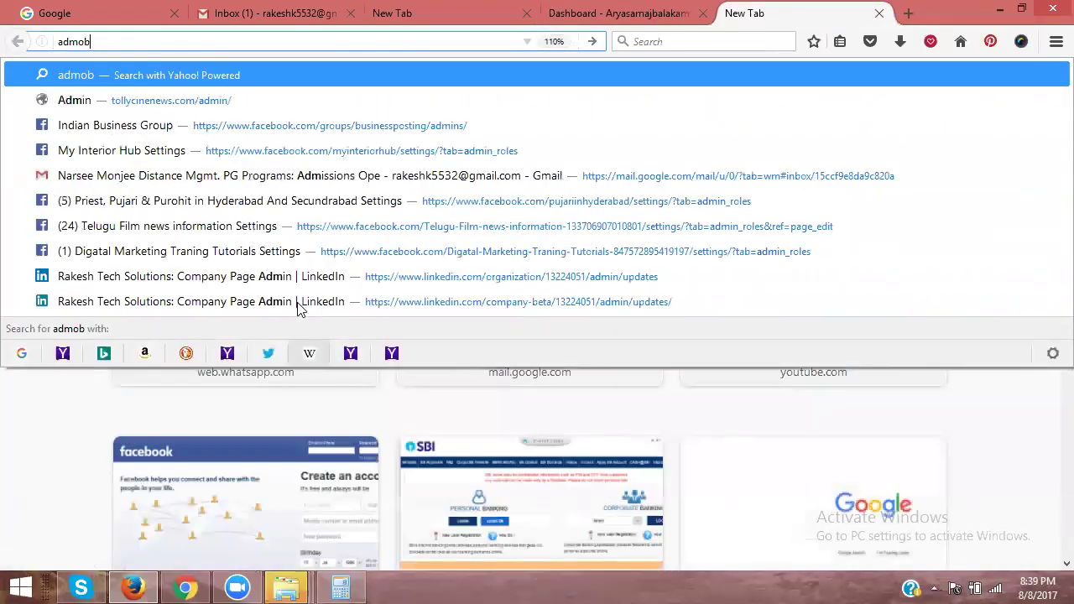
{"action": "key", "text": "Return"}
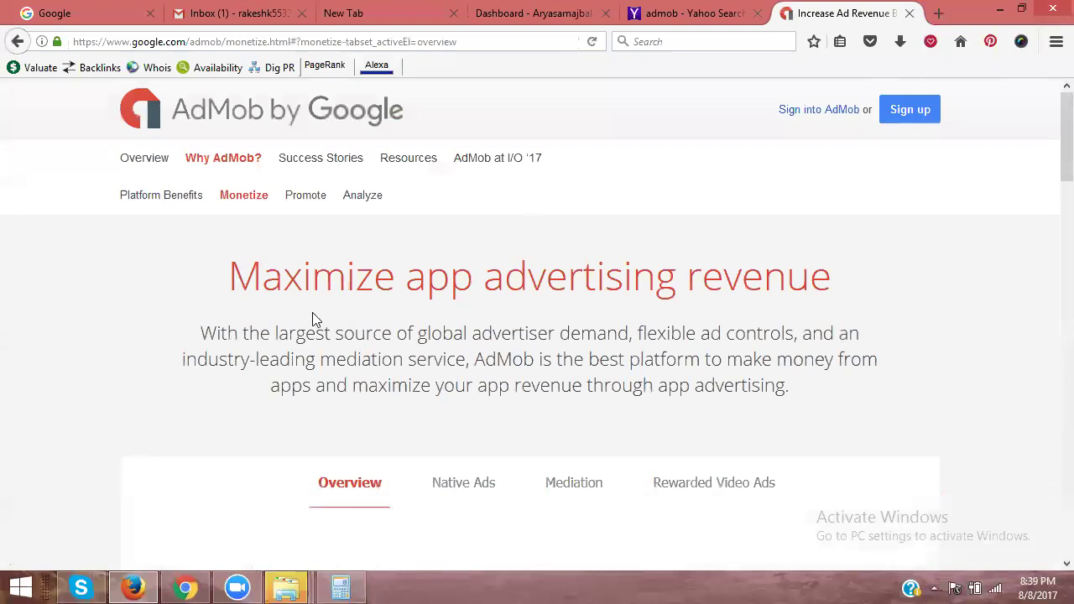
Sign into AdMob and review Home earnings: $0.00 this month, $0.22 last month.
{"action": "left_click", "coordinate": [801, 110]}
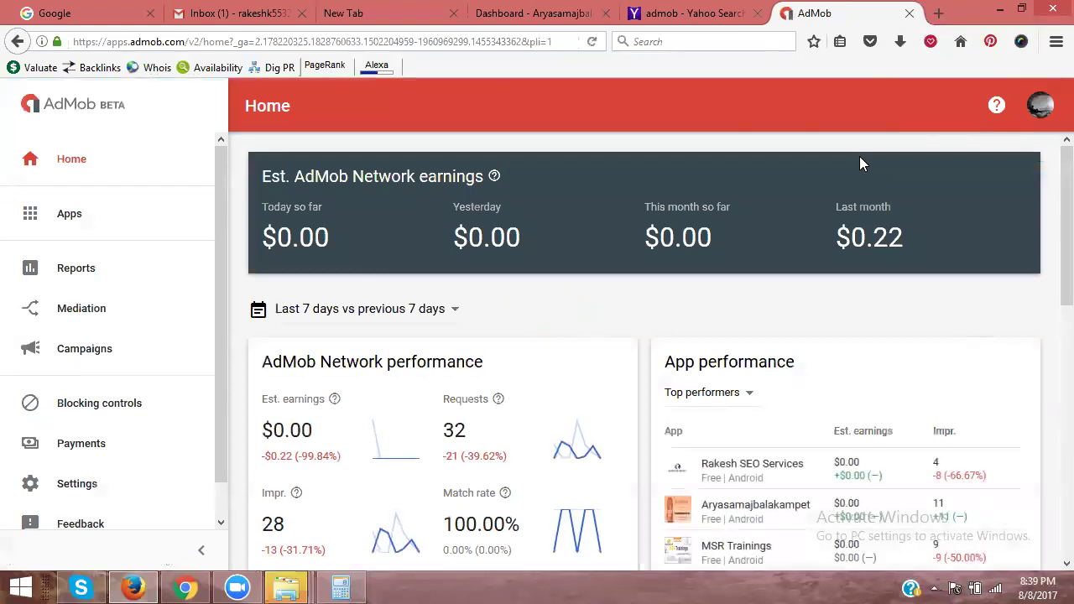
{"action": "scroll", "coordinate": [403, 349], "scroll_direction": "down", "scroll_amount": 2}
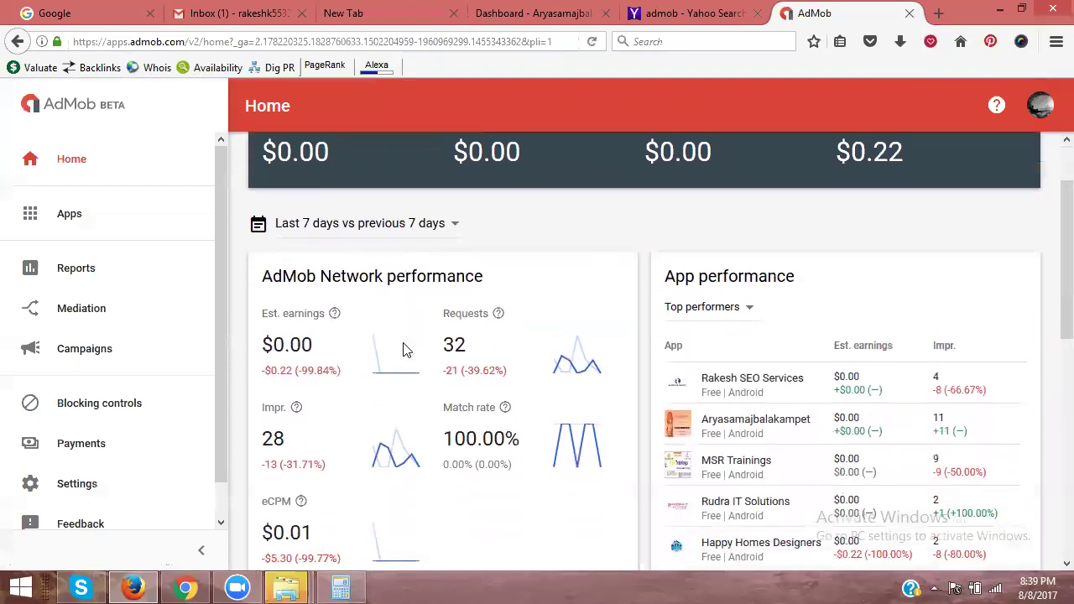
{"action": "scroll", "coordinate": [683, 381], "scroll_direction": "down", "scroll_amount": 4}
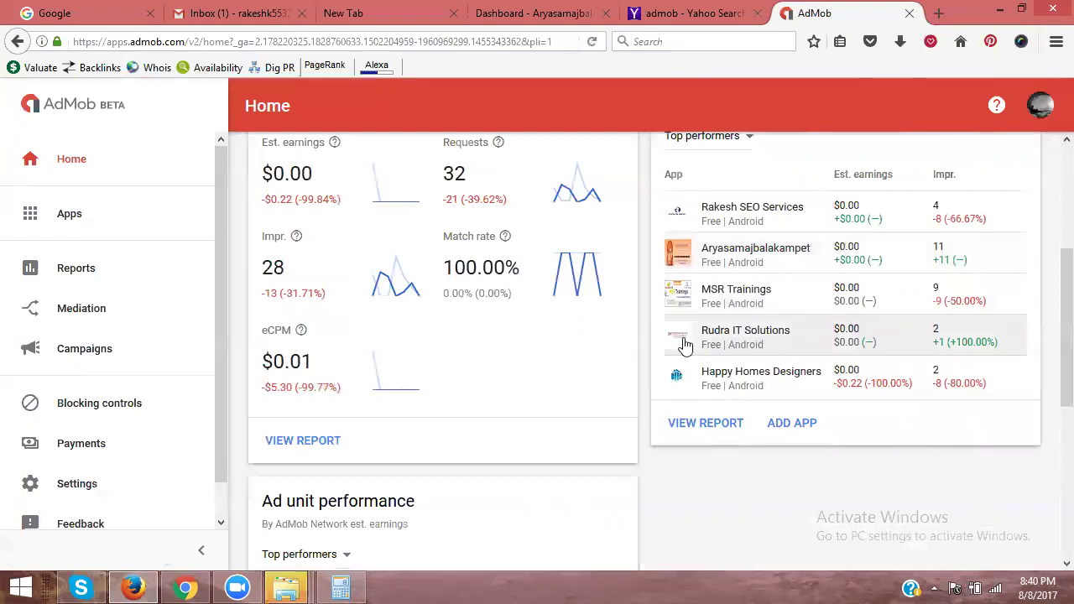
{"action": "scroll", "coordinate": [591, 260], "scroll_direction": "up", "scroll_amount": 3}
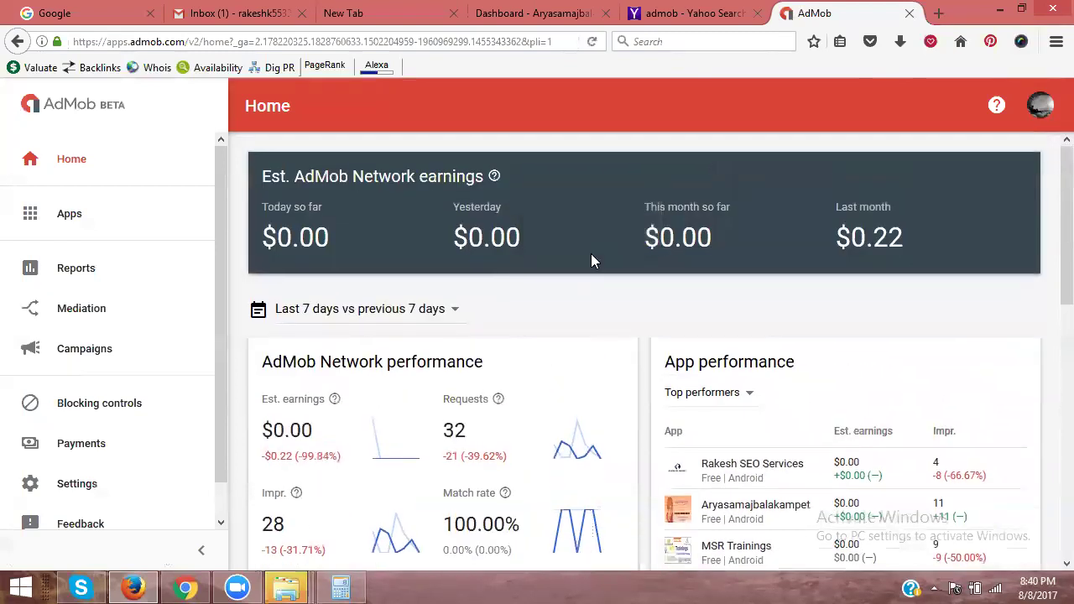
From the AdMob Apps list, start adding a new app that is already published.
{"action": "left_click", "coordinate": [72, 224]}
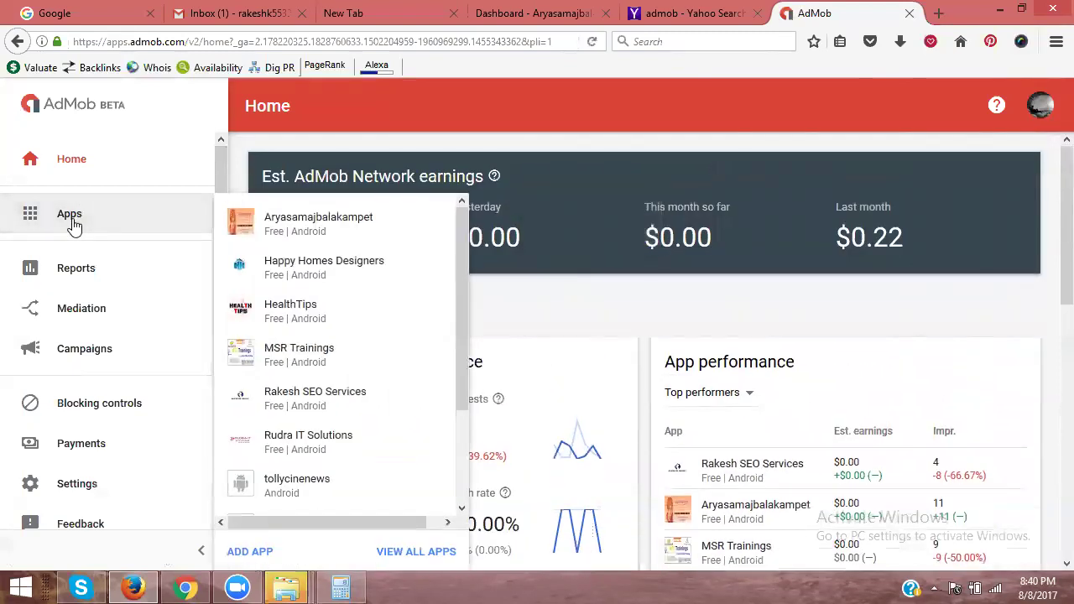
{"action": "scroll", "coordinate": [358, 307], "scroll_direction": "down", "scroll_amount": 2}
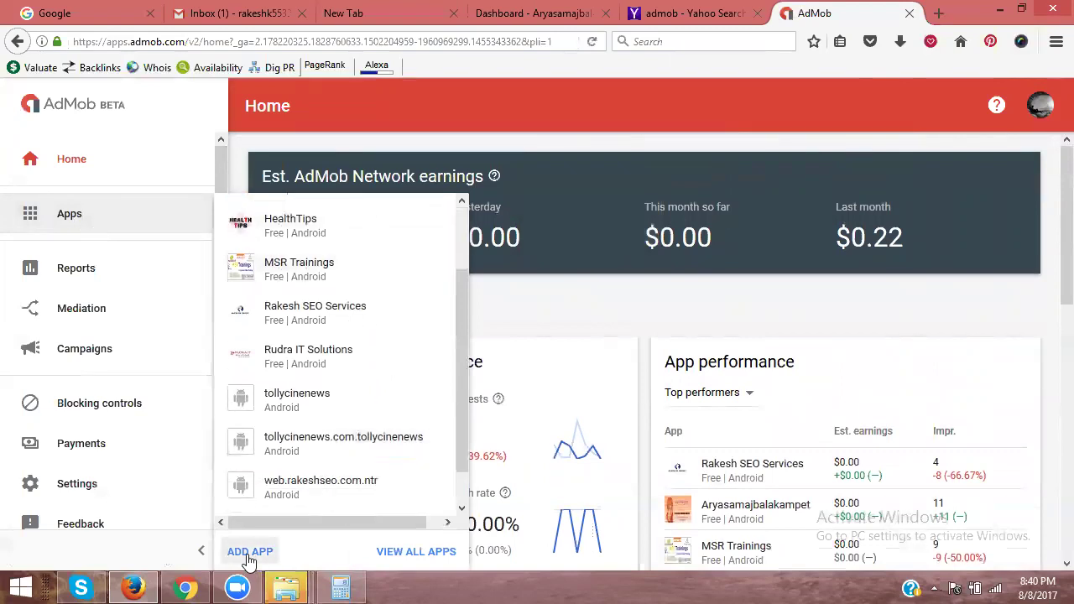
{"action": "left_click", "coordinate": [249, 552]}
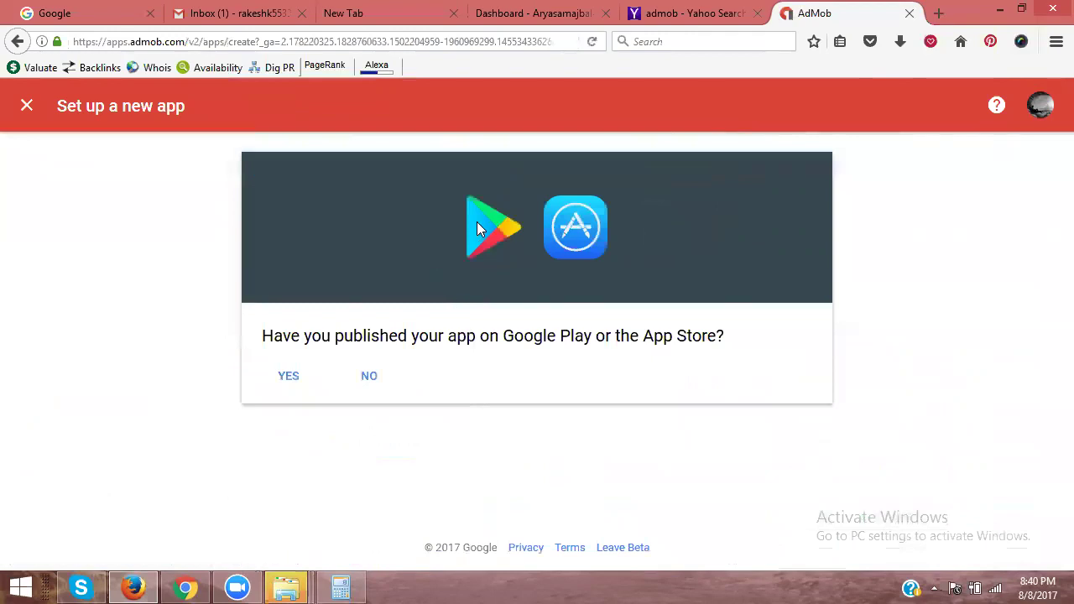
{"action": "left_click", "coordinate": [298, 386]}
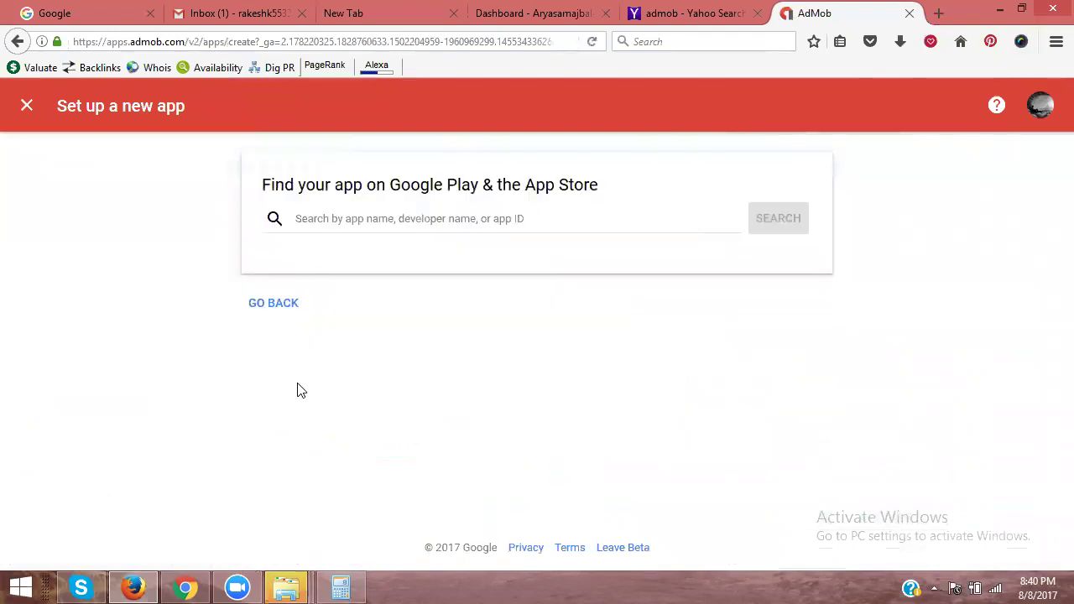
Search the stores by developer name and add TollyCineNews, skipping ad unit creation.
{"action": "left_click", "coordinate": [460, 219]}
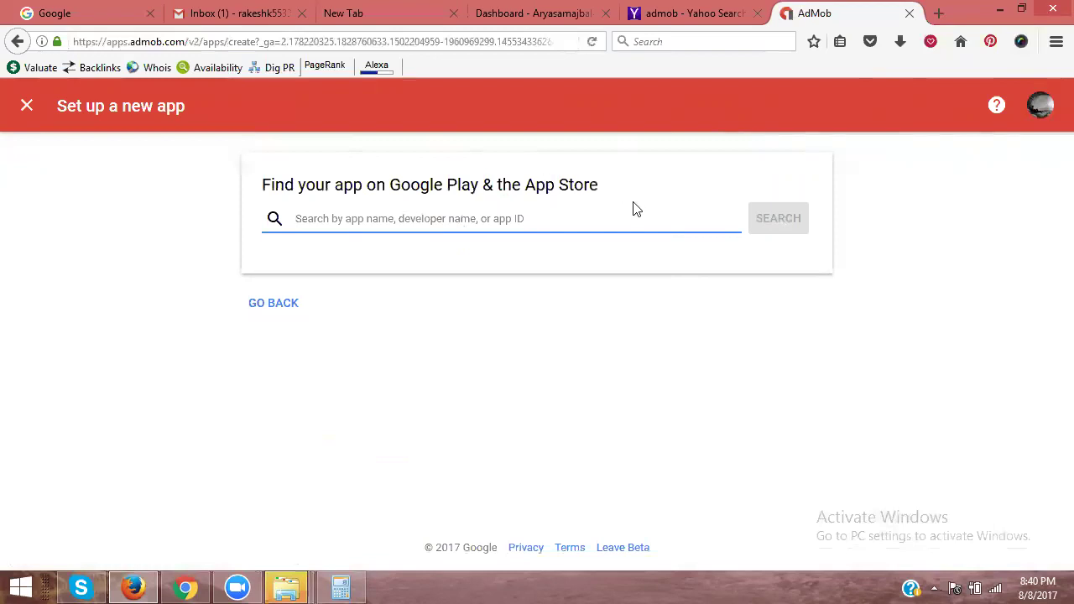
{"action": "type", "text": "rakesh s"}
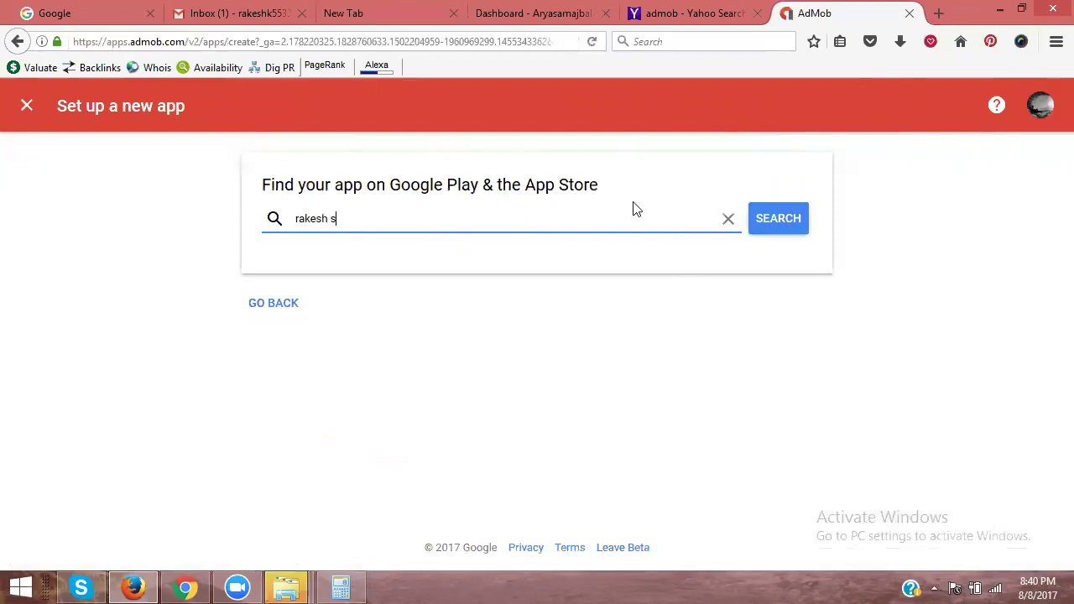
{"action": "type", "text": "eo services"}
{"action": "key", "text": "Return"}
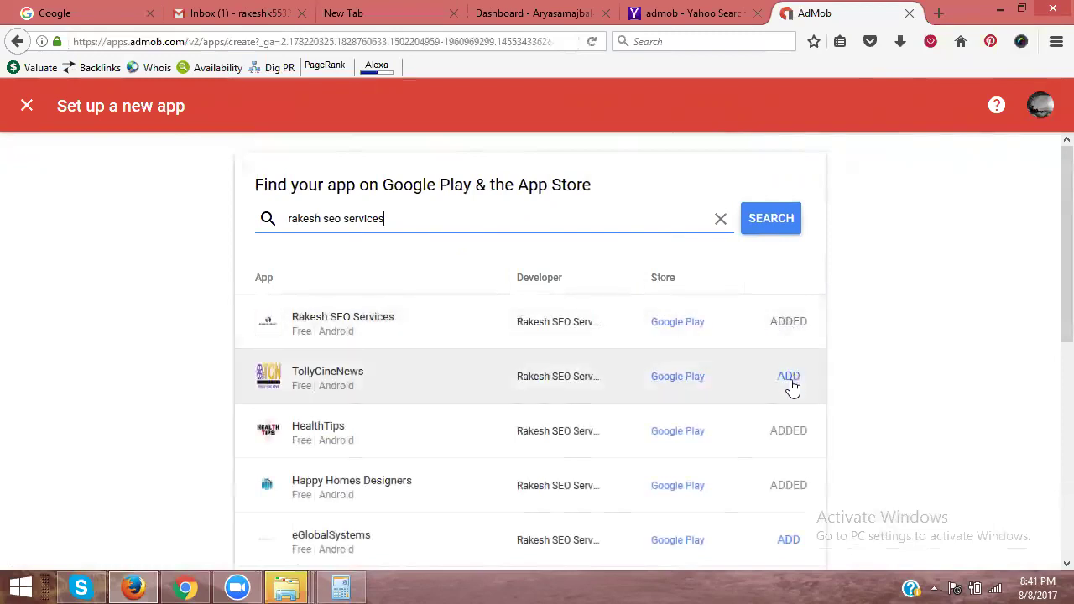
{"action": "left_click", "coordinate": [788, 376]}
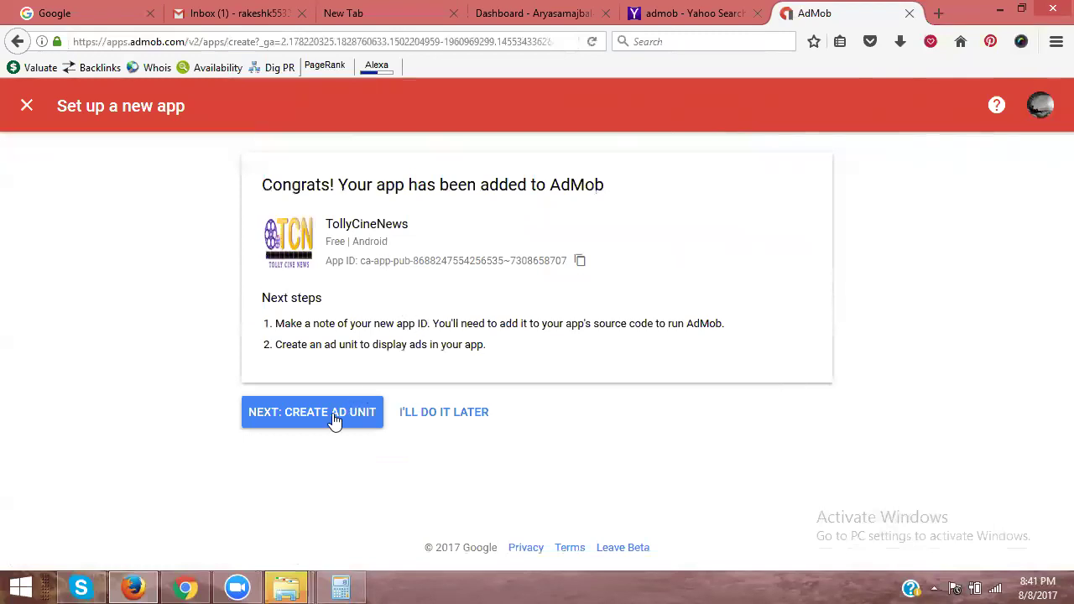
{"action": "left_click", "coordinate": [442, 426]}
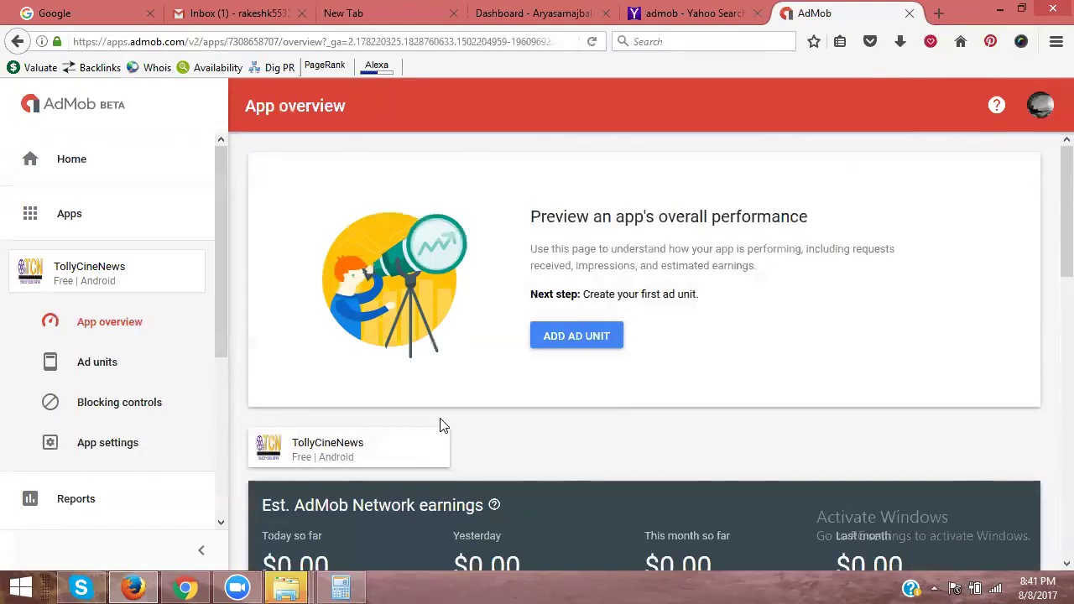
Return to the Aryasamajbalakampet Play Console Dashboard and view its 1 install over 7 days.
{"action": "left_click", "coordinate": [495, 15]}
{"action": "scroll", "coordinate": [721, 343], "scroll_direction": "up", "scroll_amount": 3}
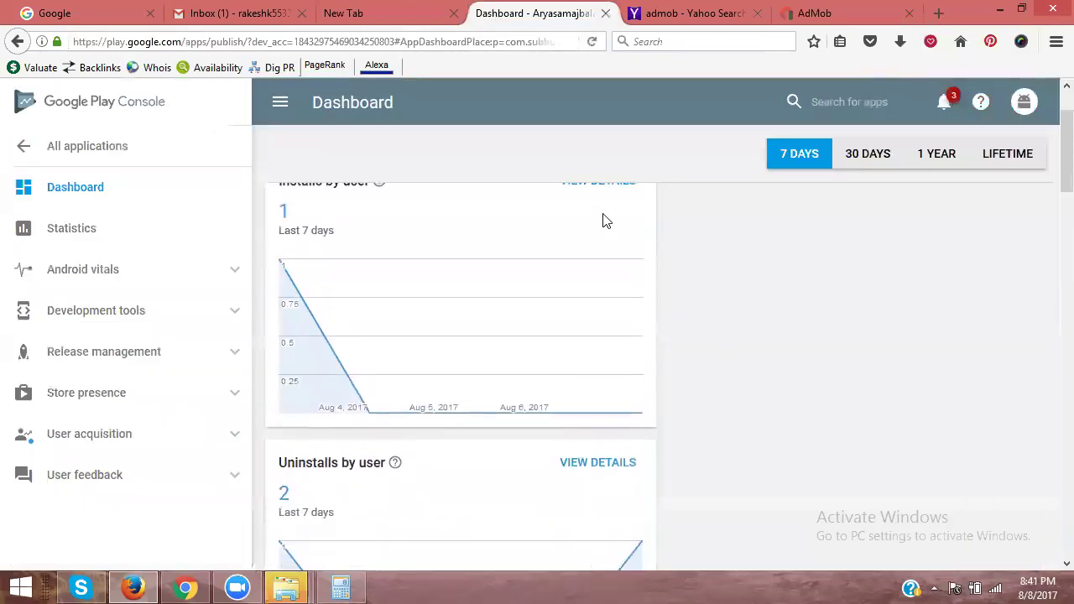
{"action": "scroll", "coordinate": [602, 220], "scroll_direction": "up", "scroll_amount": 2}
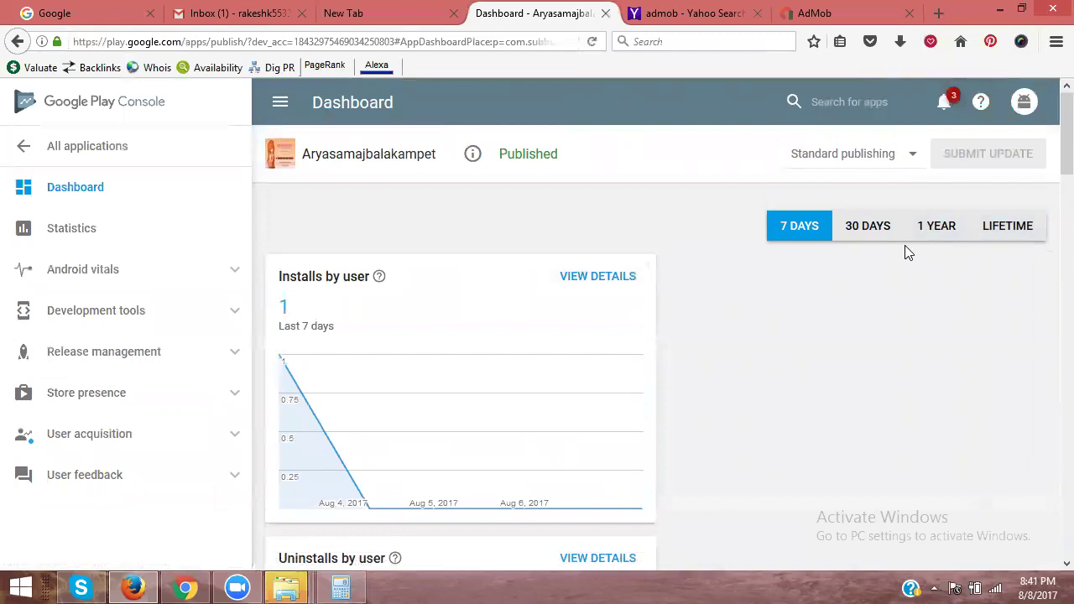
Load google.com/ads in a new tab to reach the AdSense Home page.
{"action": "key", "text": "ctrl+t"}
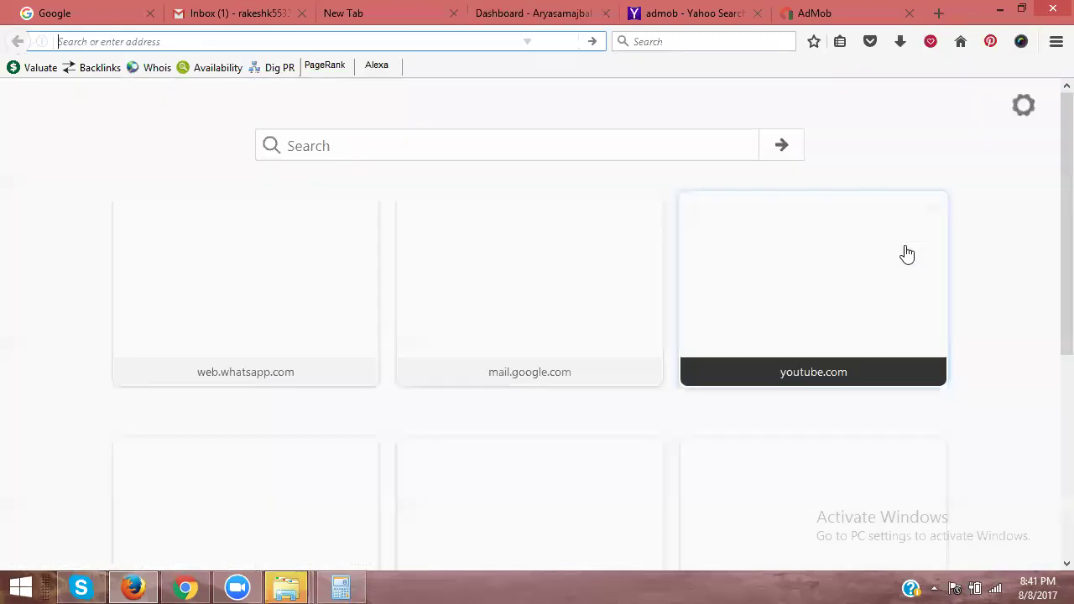
{"action": "type", "text": "goo"}
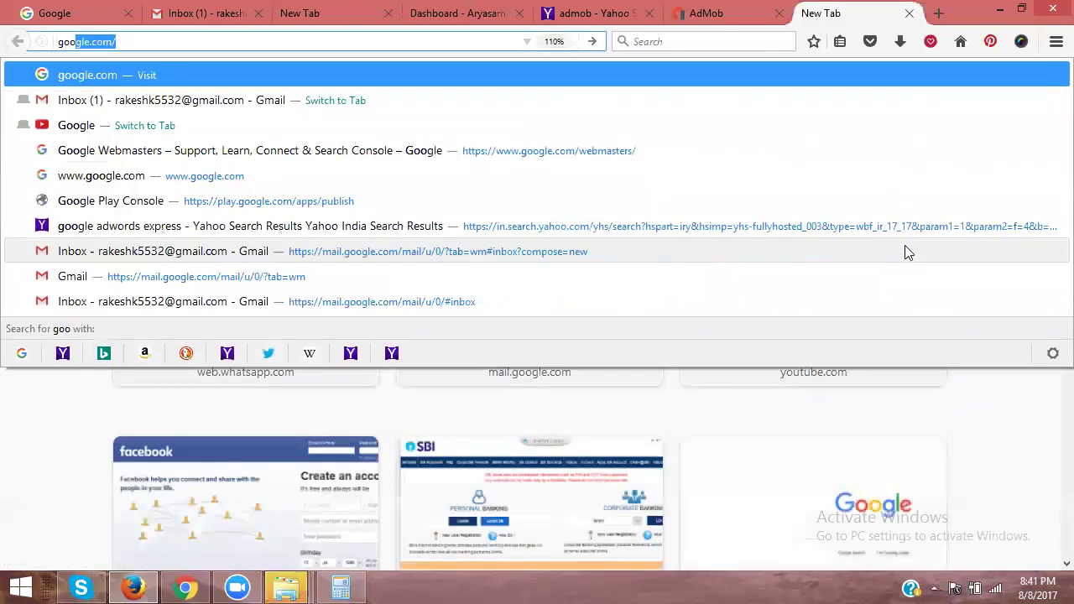
{"action": "type", "text": "gle.com/ads"}
{"action": "key", "text": "Return"}
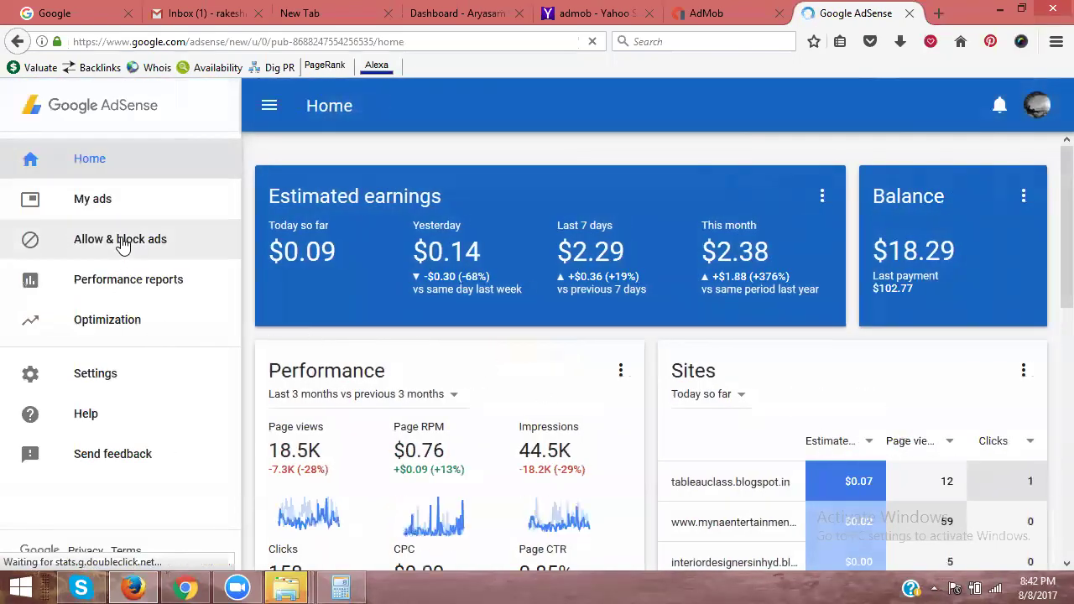
Open AdSense Settings > Account > Account information showing Kolkata time zone and AdMob among products.
{"action": "left_click", "coordinate": [112, 327]}
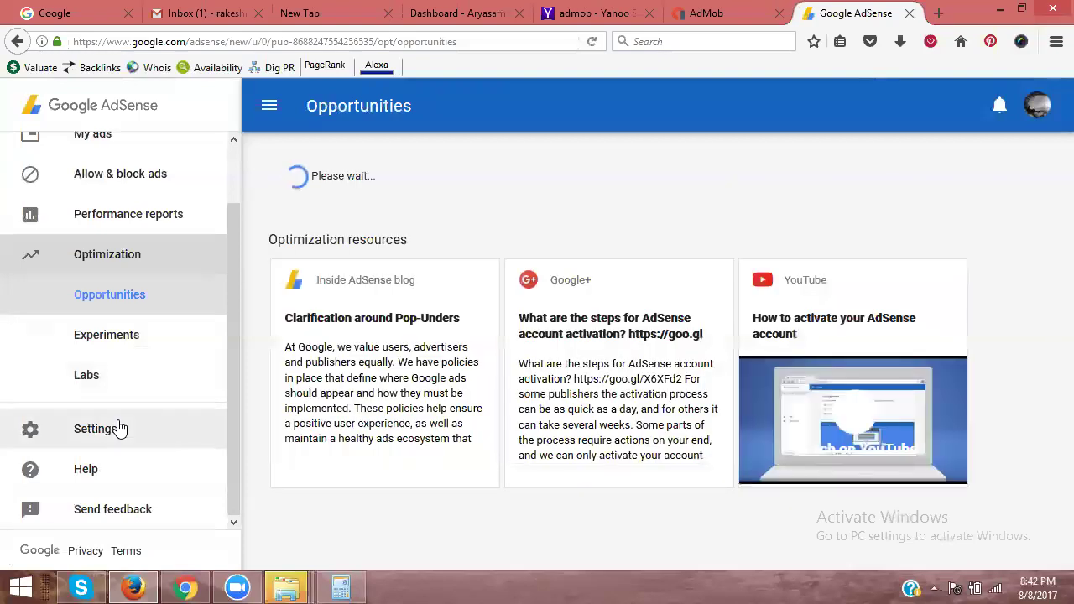
{"action": "left_click", "coordinate": [119, 428]}
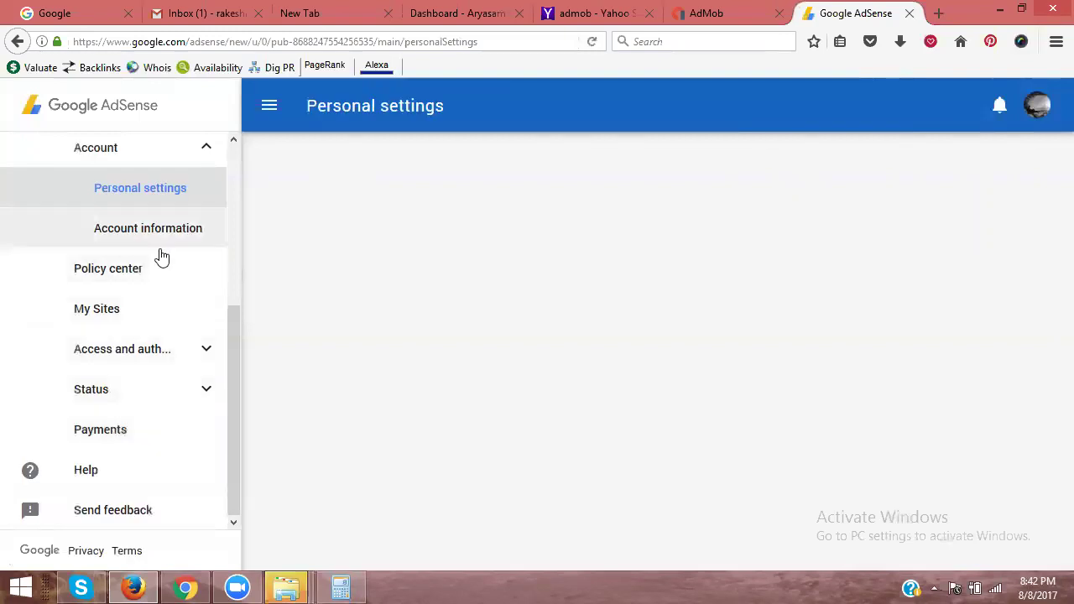
{"action": "scroll", "coordinate": [151, 392], "scroll_direction": "up", "scroll_amount": 3}
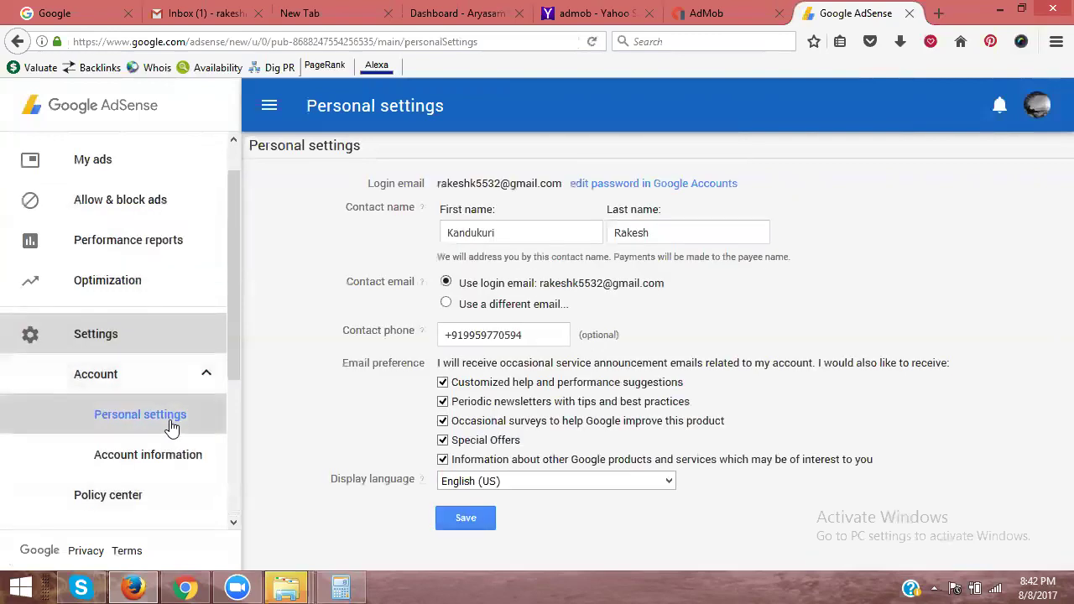
{"action": "left_click", "coordinate": [161, 453]}
{"action": "scroll", "coordinate": [164, 455], "scroll_direction": "down", "scroll_amount": 3}
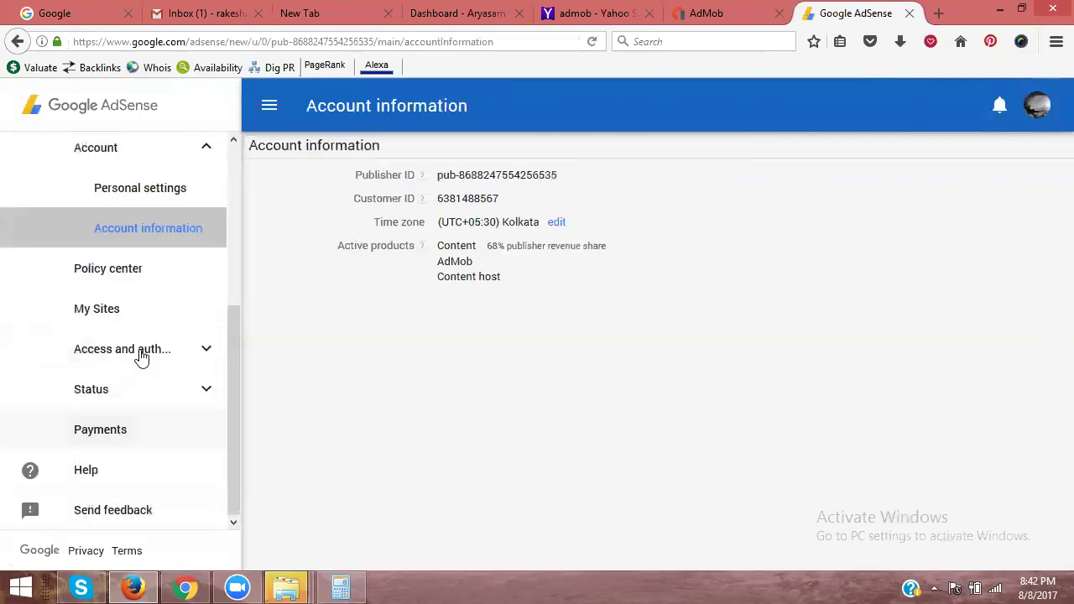
{"action": "left_click", "coordinate": [139, 317]}
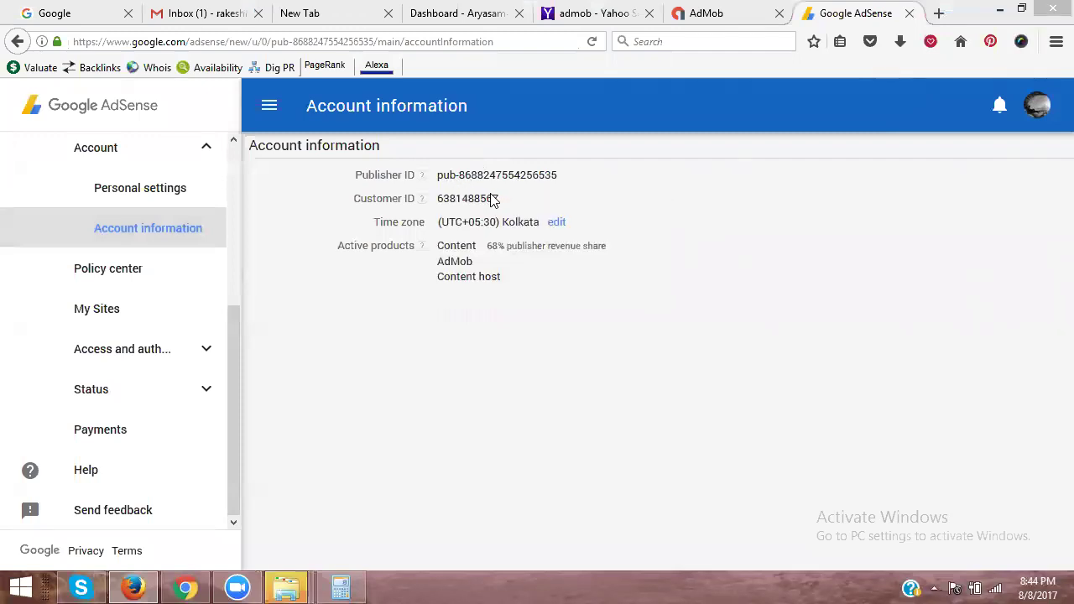
Open the AdMob account settings in the AdMob tab.
{"action": "left_click", "coordinate": [706, 15]}
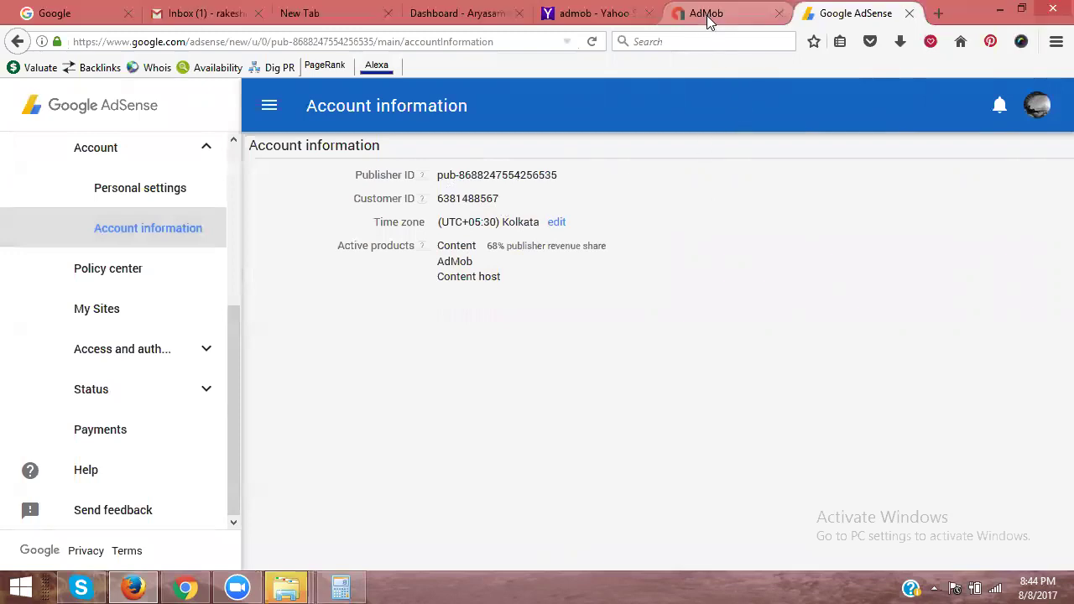
{"action": "scroll", "coordinate": [126, 336], "scroll_direction": "down", "scroll_amount": 1}
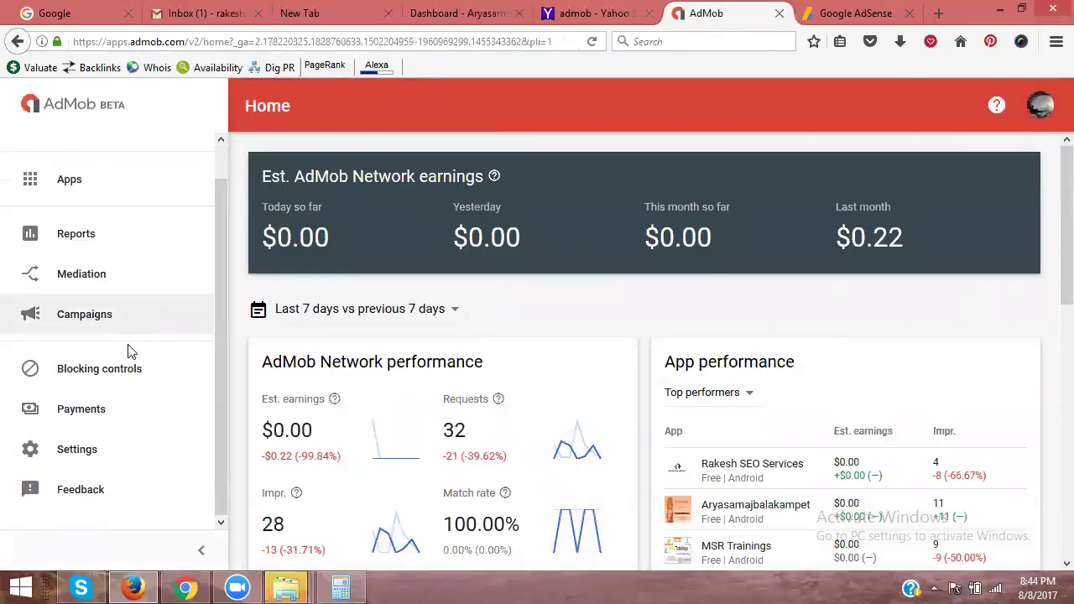
{"action": "left_click", "coordinate": [115, 458]}
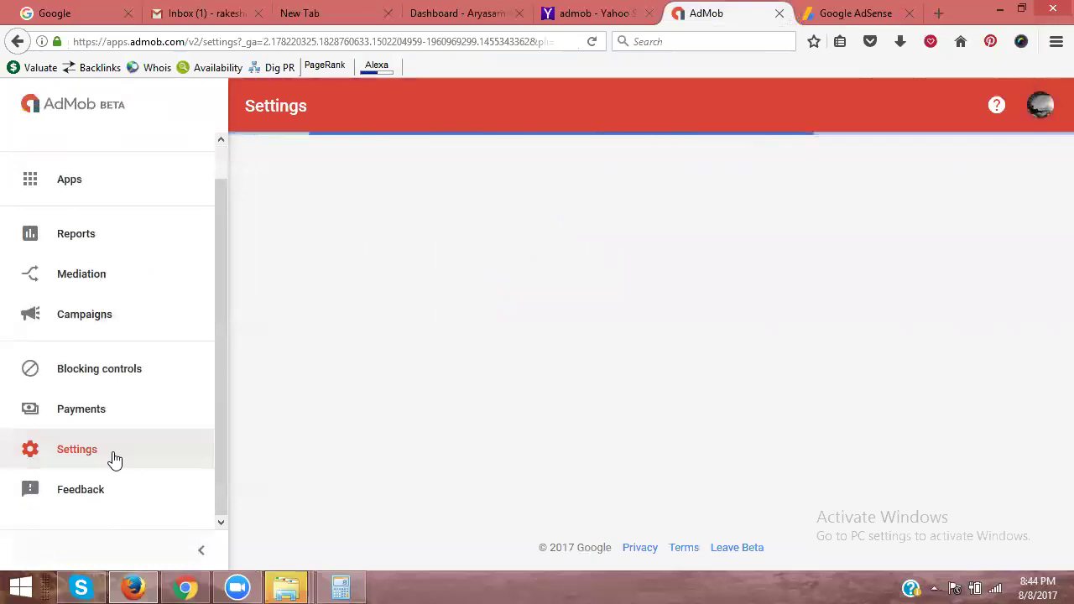
{"action": "scroll", "coordinate": [567, 308], "scroll_direction": "down", "scroll_amount": 3}
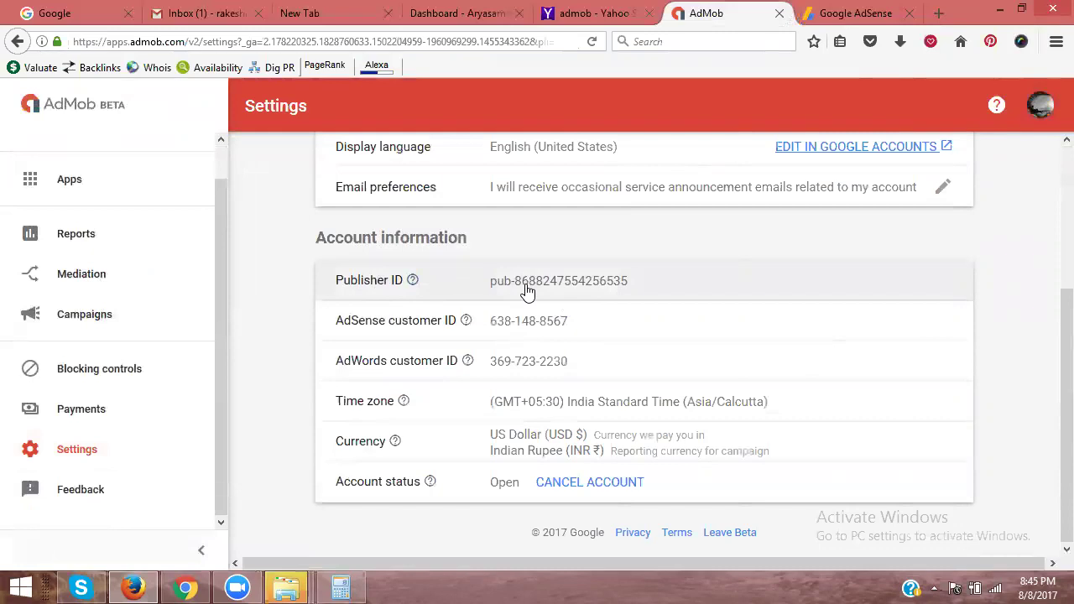
Compare with AdSense account info, then view AdMob Payments: $18.29 of the $100.00 threshold.
{"action": "left_click", "coordinate": [855, 12]}
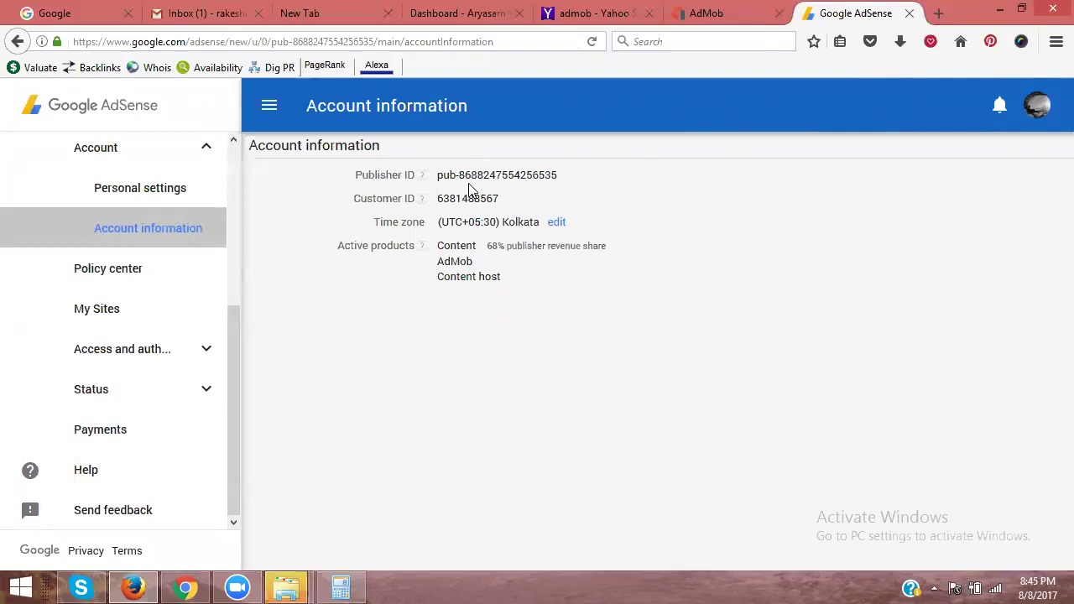
{"action": "left_click", "coordinate": [701, 13]}
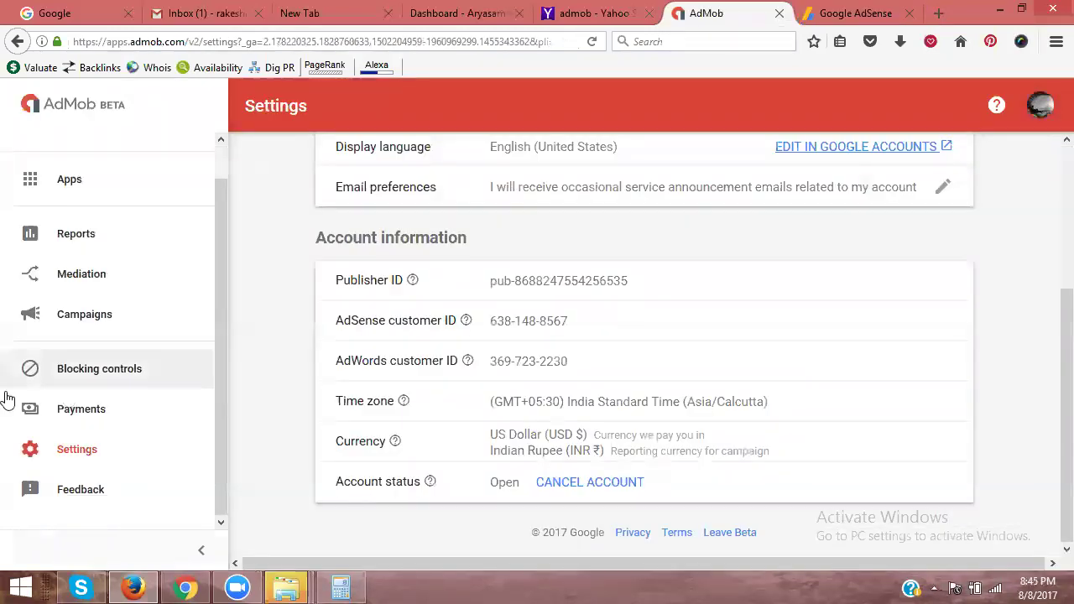
{"action": "left_click", "coordinate": [77, 425]}
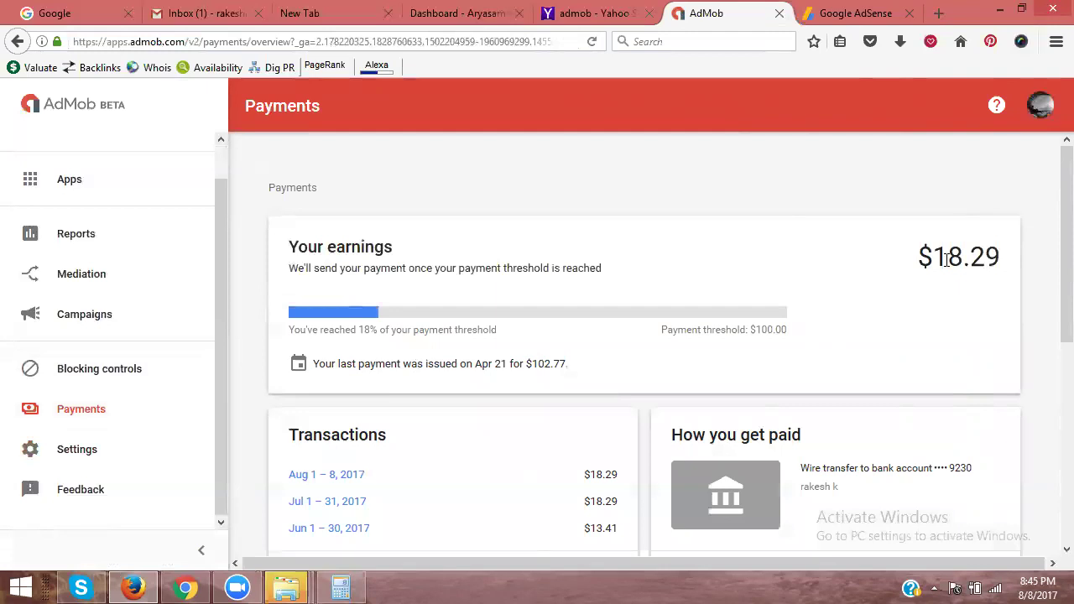
{"action": "scroll", "coordinate": [946, 260], "scroll_direction": "down", "scroll_amount": 3}
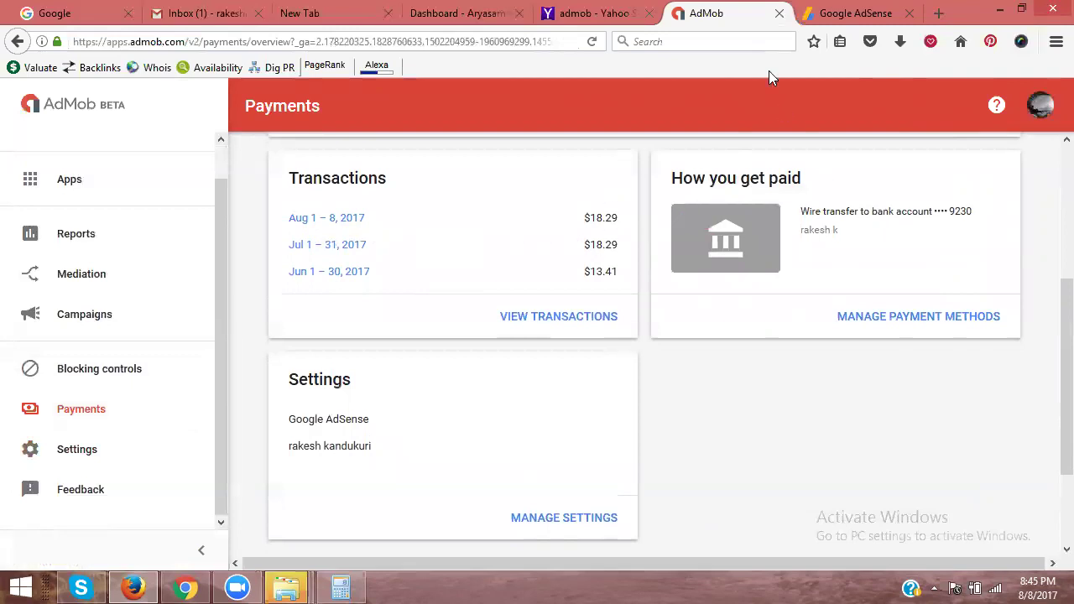
Open the AdSense Home dashboard and confirm its $18.29 balance matches AdMob Payments.
{"action": "left_click", "coordinate": [830, 12]}
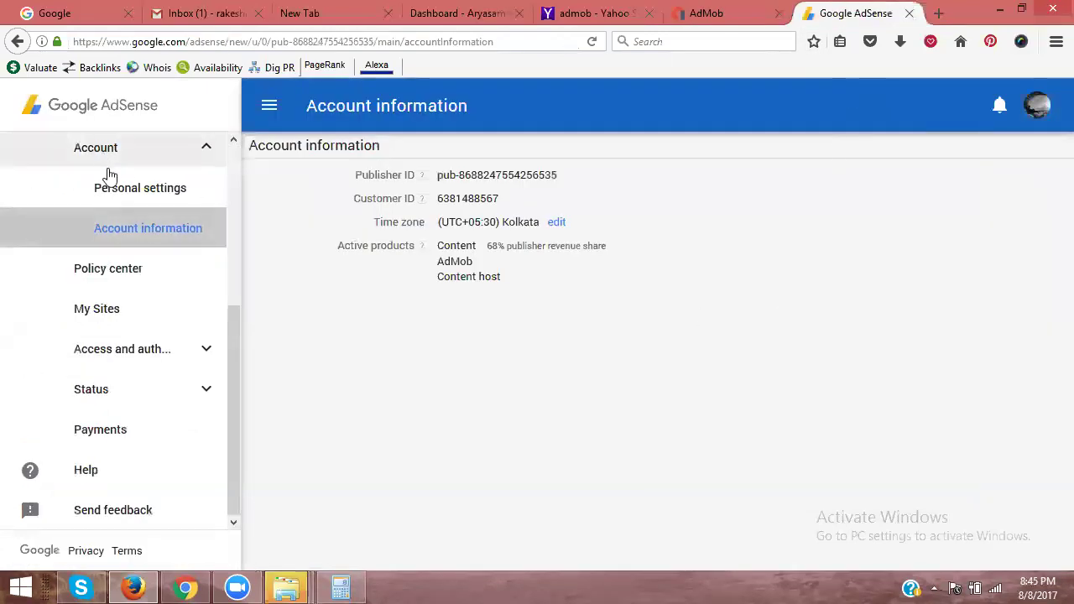
{"action": "scroll", "coordinate": [118, 193], "scroll_direction": "up", "scroll_amount": 3}
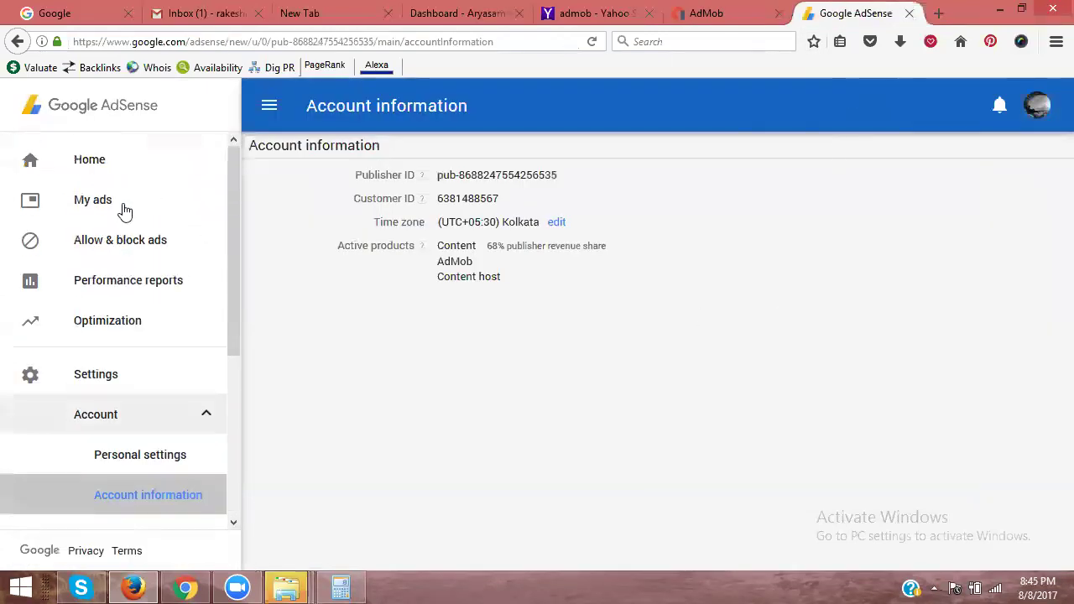
{"action": "left_click", "coordinate": [100, 167]}
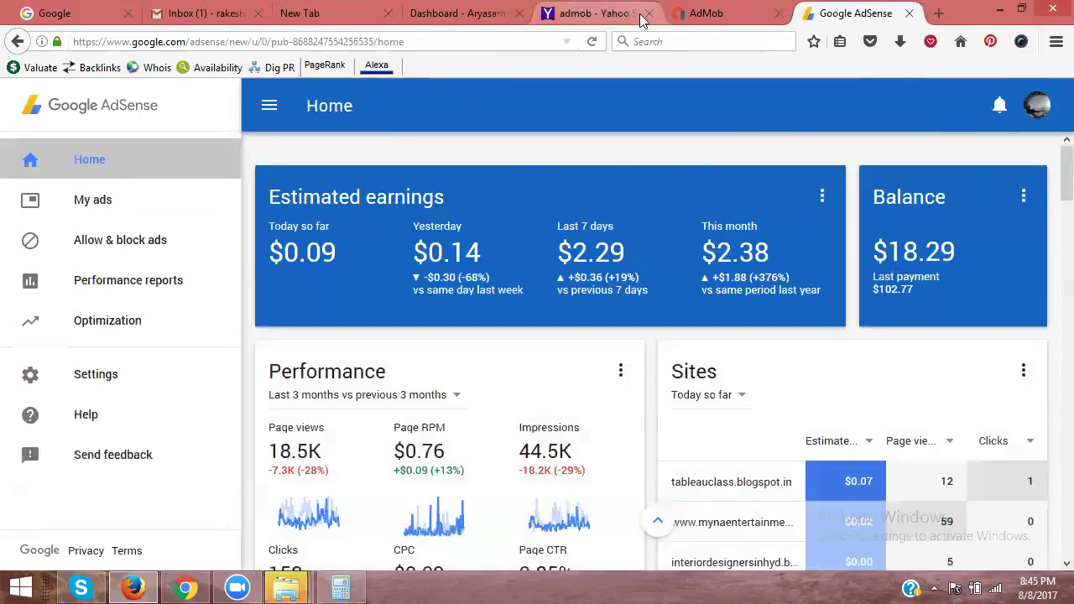
{"action": "left_click", "coordinate": [687, 15]}
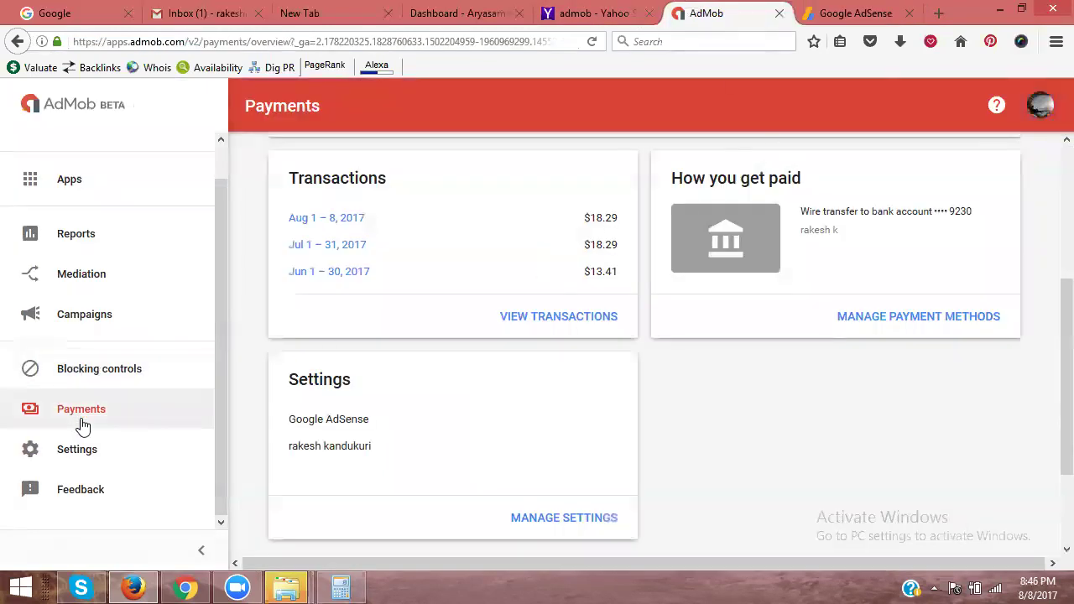
{"action": "left_click", "coordinate": [832, 15]}
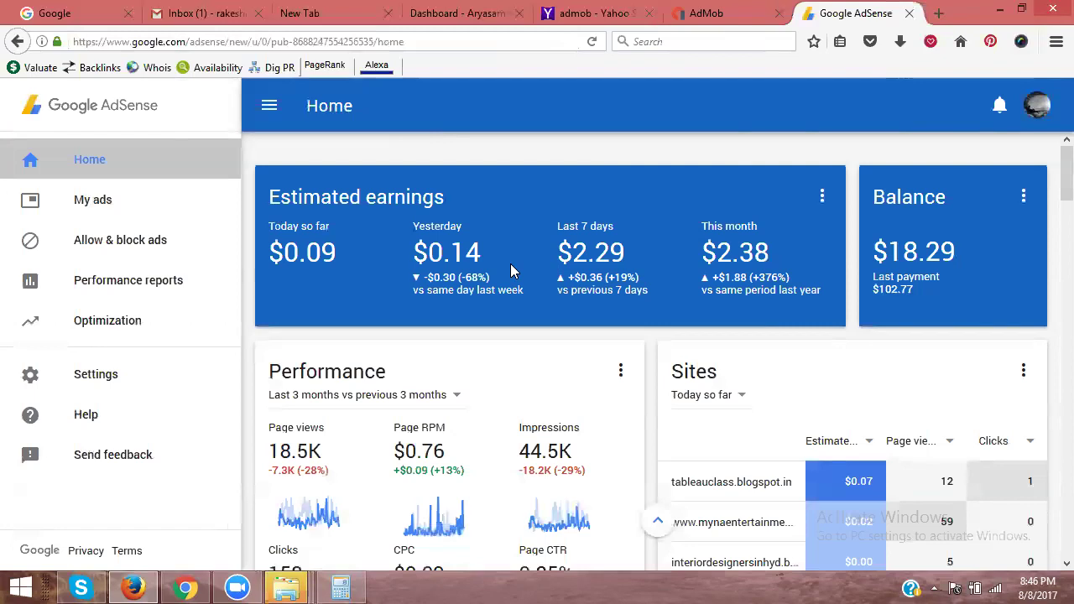
Open Aryasamajbalakampet Statistics to review 6 active-device installs split by Android version.
{"action": "left_click", "coordinate": [469, 11]}
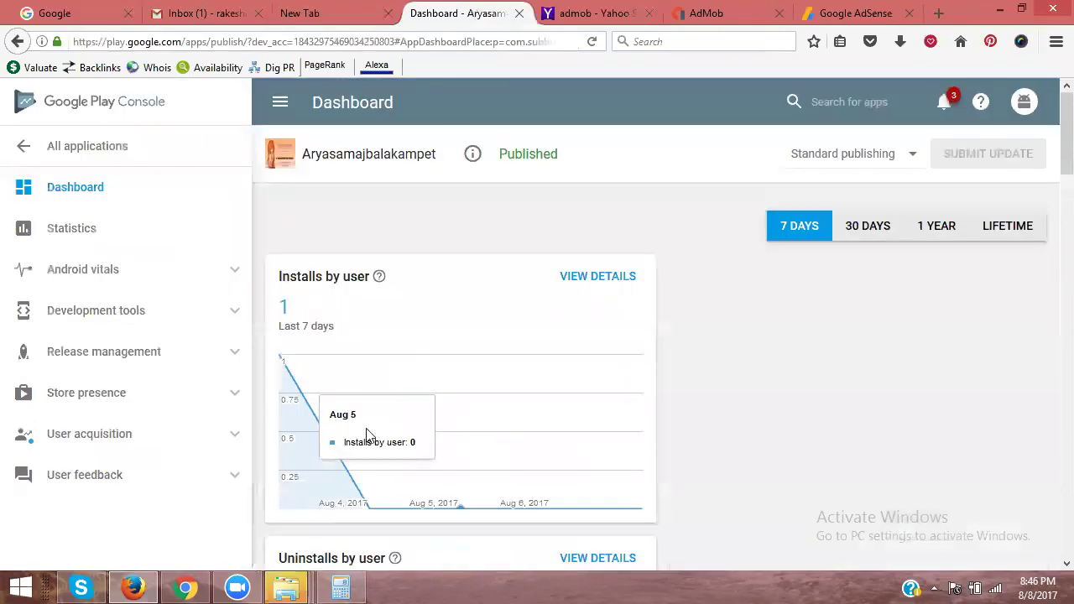
{"action": "left_click", "coordinate": [95, 230]}
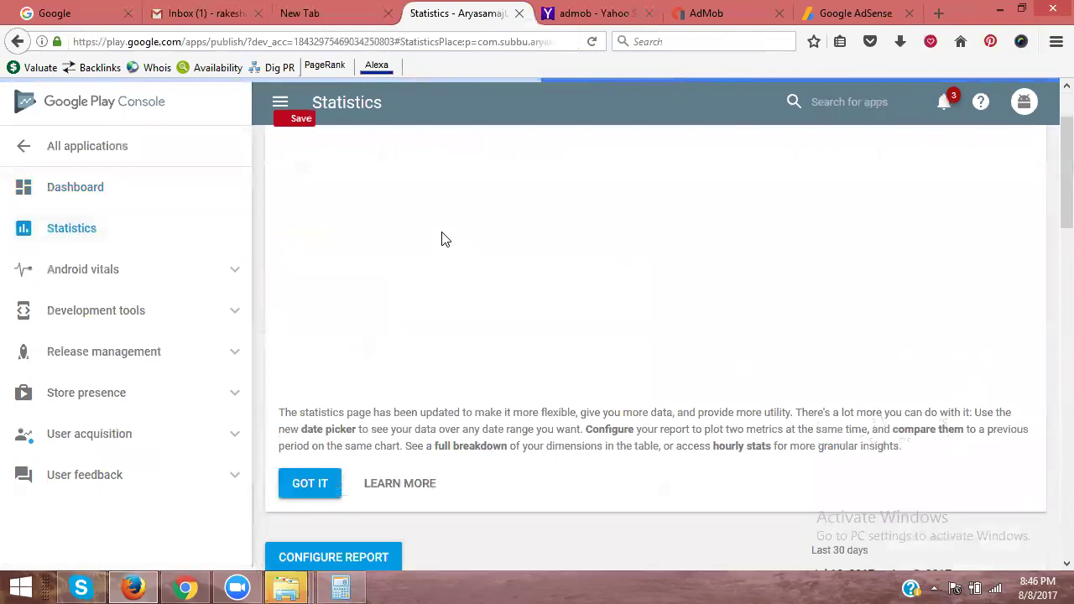
{"action": "scroll", "coordinate": [1027, 232], "scroll_direction": "down", "scroll_amount": 5}
{"action": "scroll", "coordinate": [1037, 243], "scroll_direction": "down", "scroll_amount": 7}
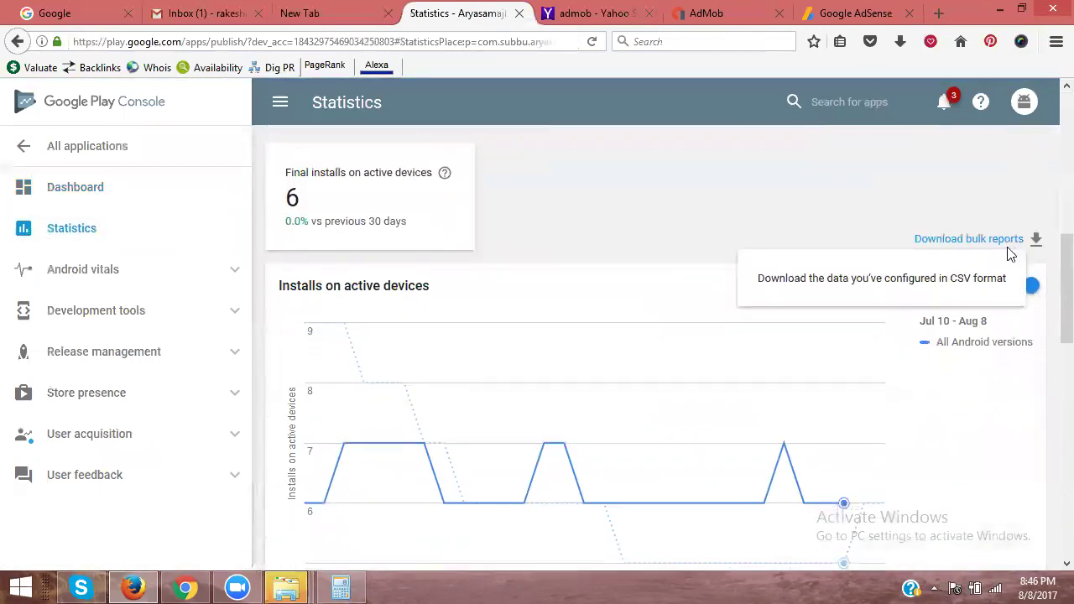
{"action": "scroll", "coordinate": [753, 271], "scroll_direction": "down", "scroll_amount": 3}
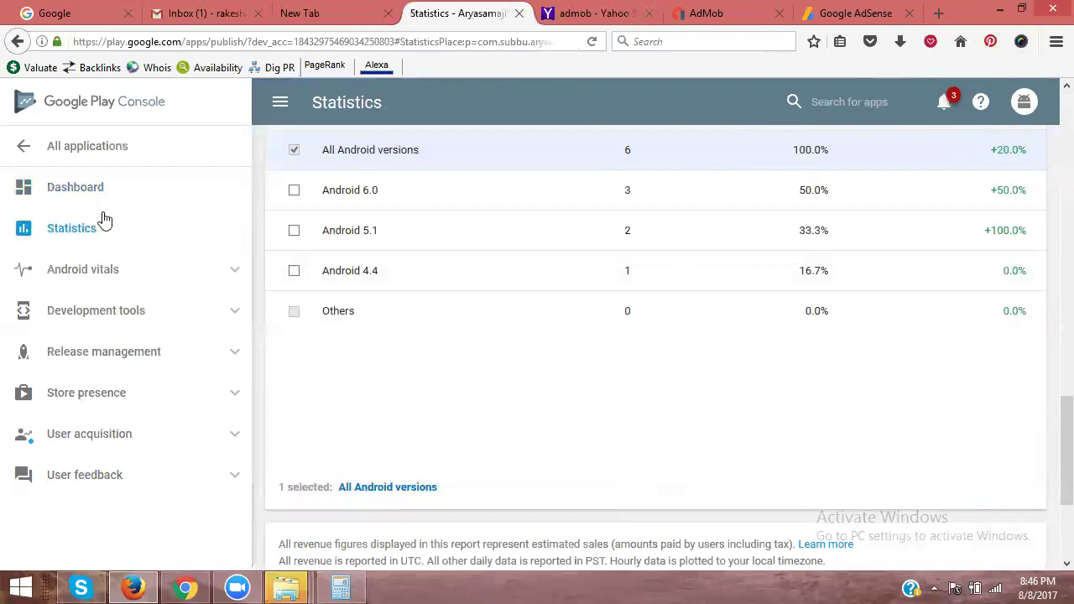
{"action": "scroll", "coordinate": [117, 353], "scroll_direction": "up", "scroll_amount": 5}
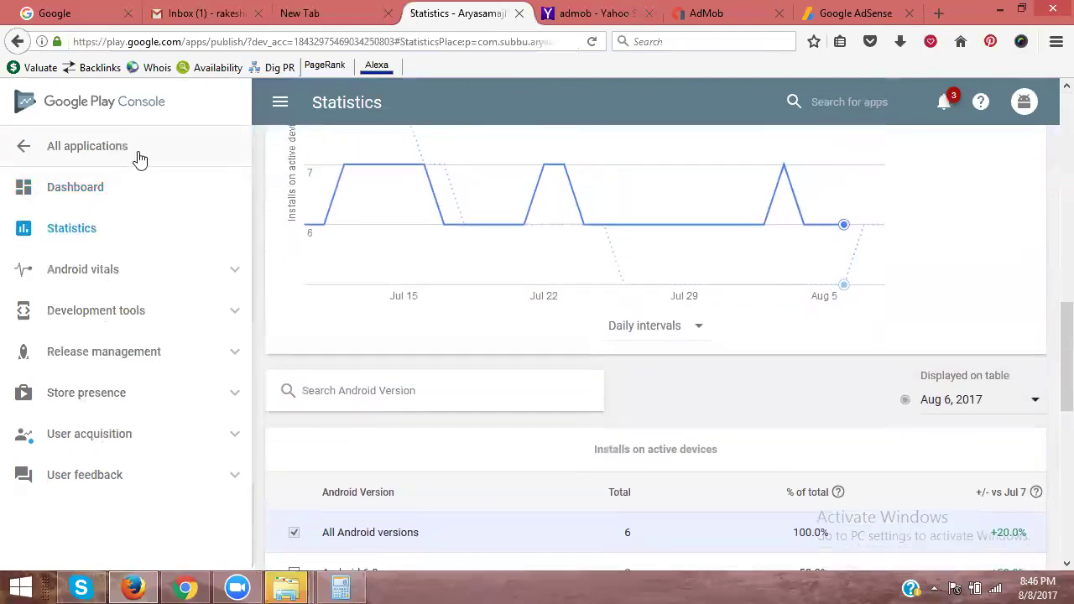
Show All applications with their installs, ratings and Published status.
{"action": "left_click", "coordinate": [140, 159]}
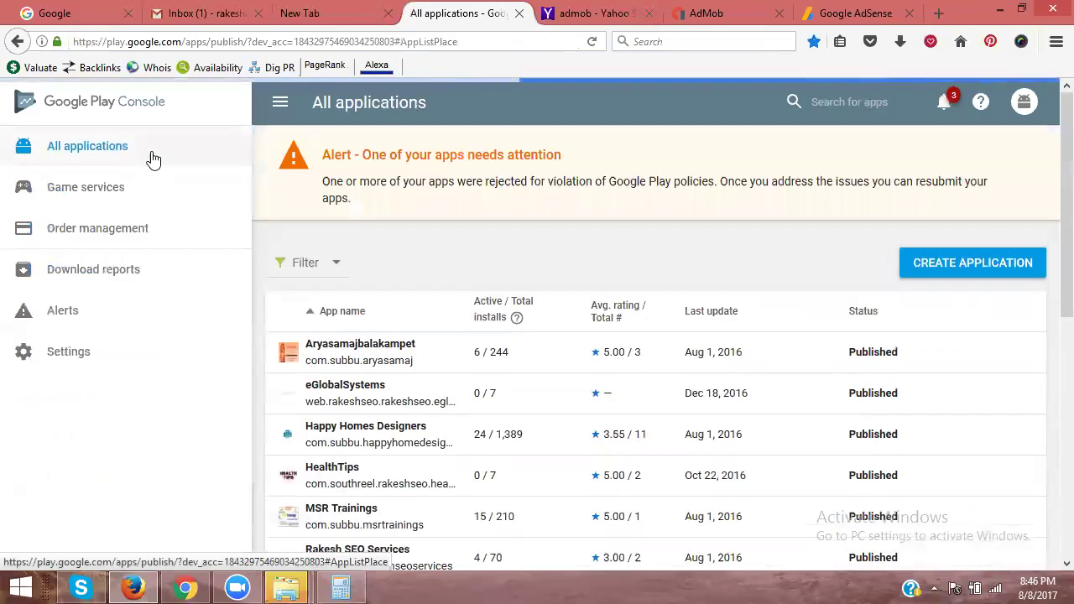